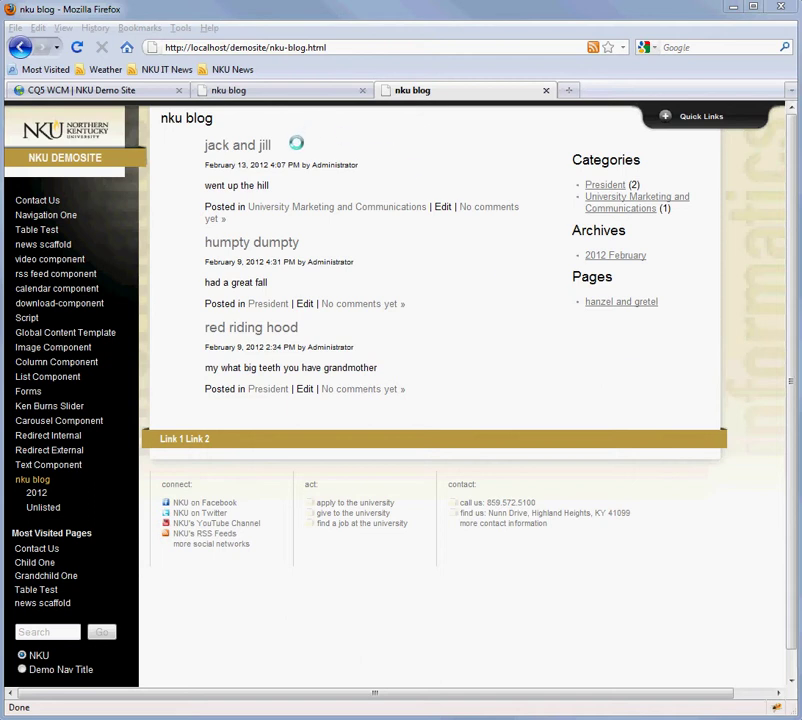
Step: Under NKU Demo Site, add a page titled 'nku cq blog' from the NKU Blog template
left_click(95, 89)
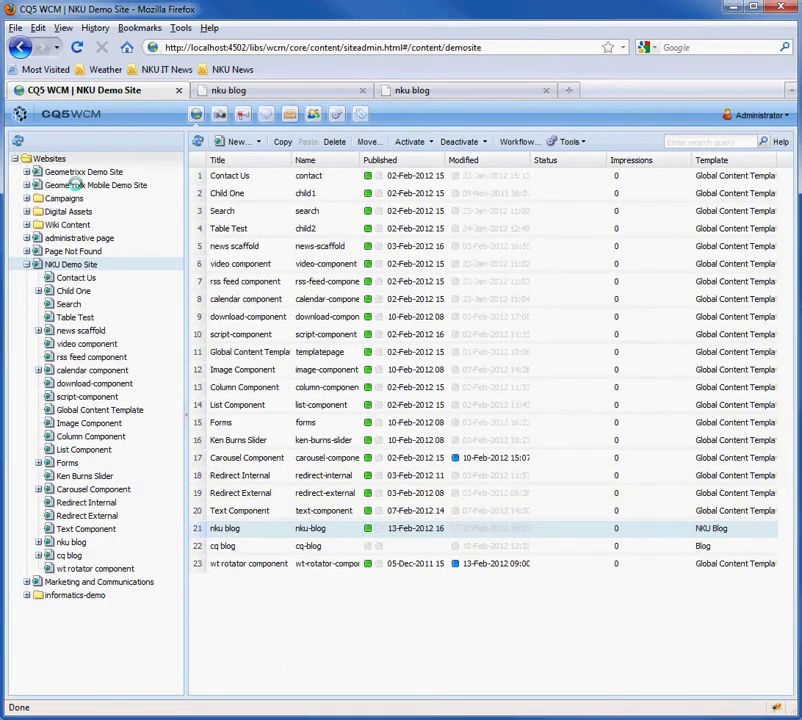
left_click(63, 258)
left_click(243, 141)
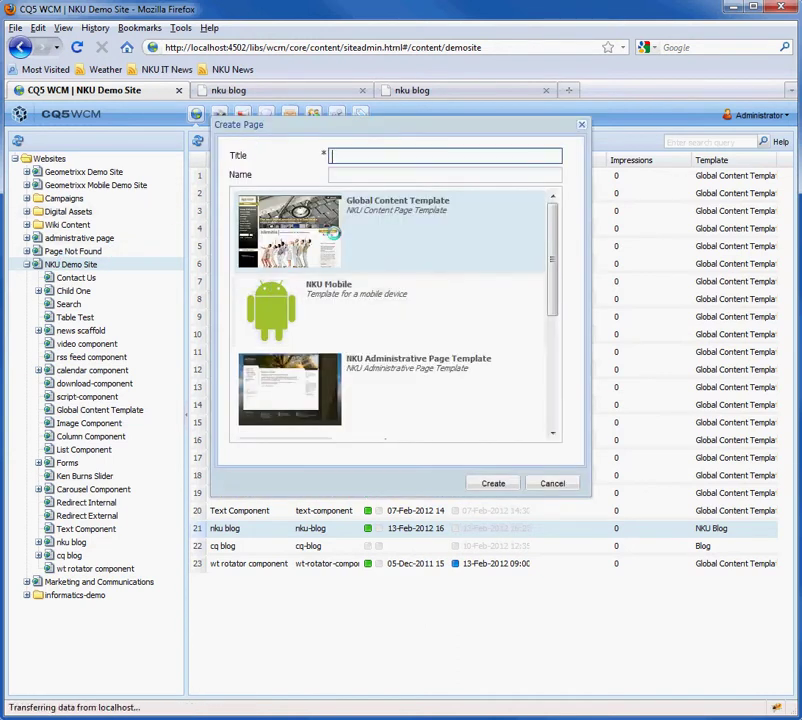
type("nku")
type(" cq blog")
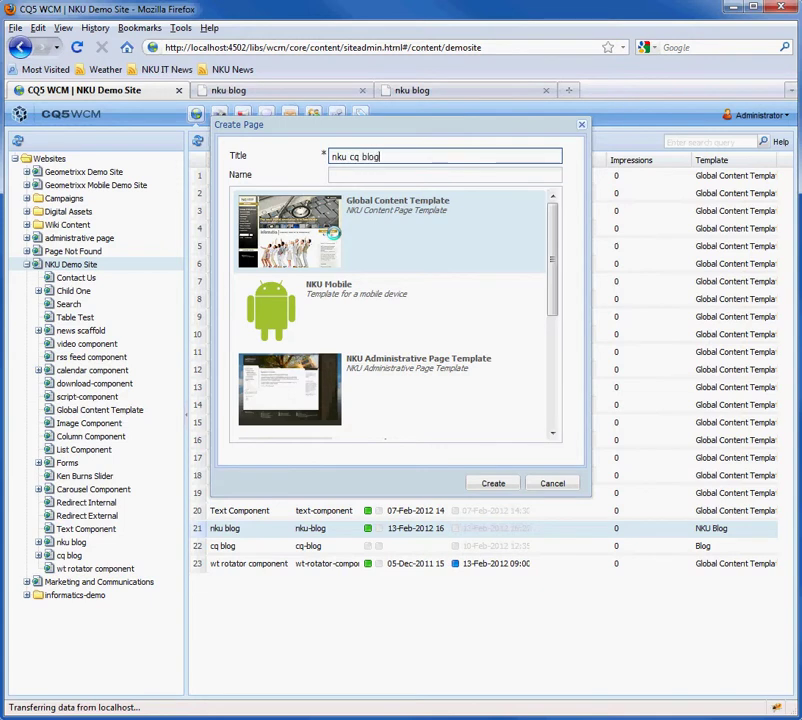
scroll(425, 268, "down", 2)
scroll(428, 268, "down", 1)
scroll(428, 270, "down", 1)
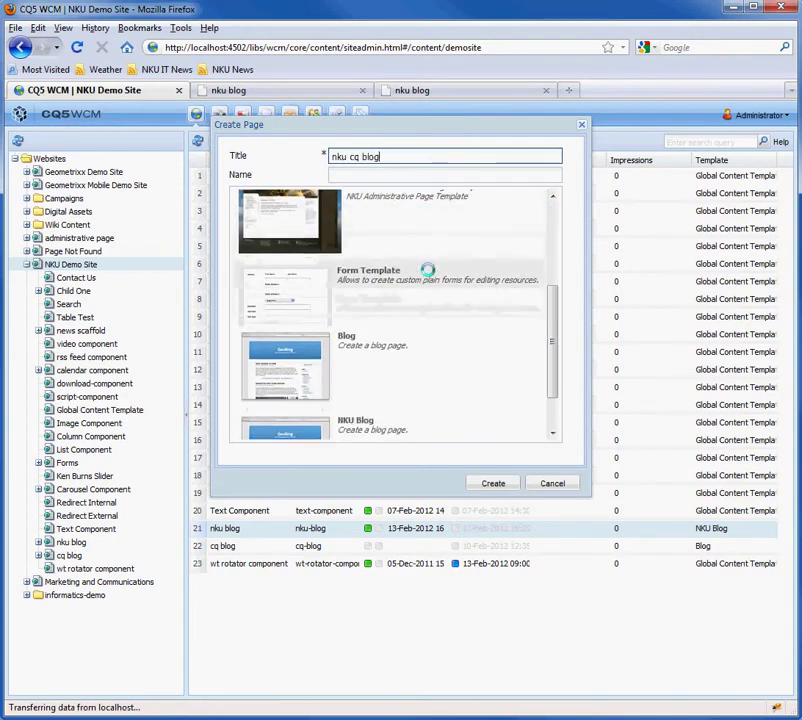
scroll(428, 270, "down", 2)
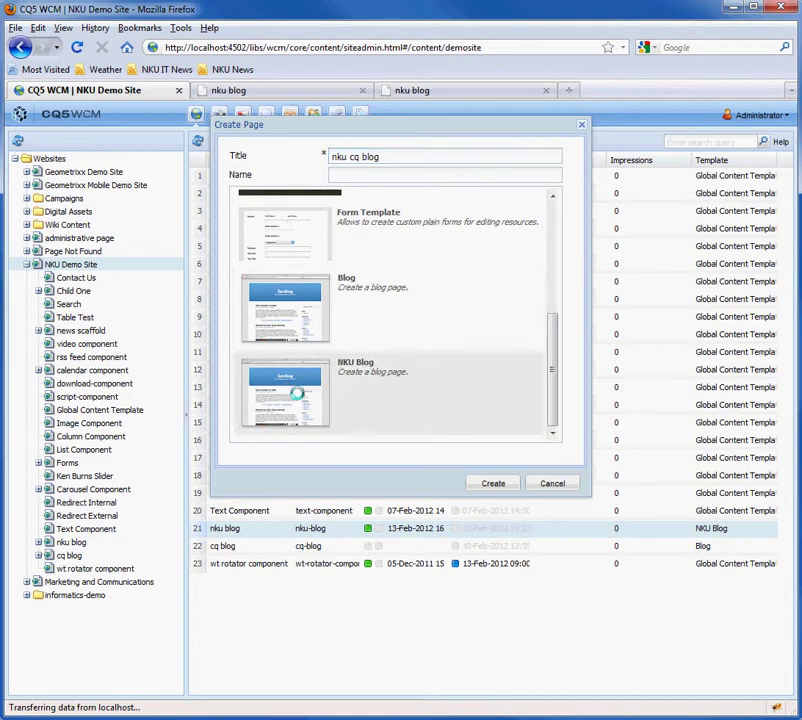
left_click(490, 481)
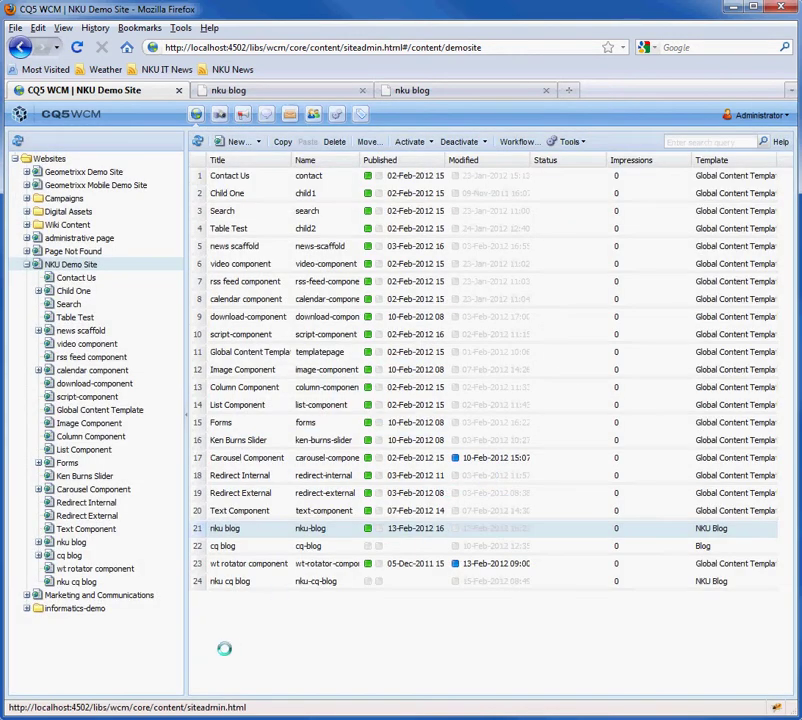
Step: Open the nku cq blog page from its context menu and expand the Sidekick
right_click(222, 579)
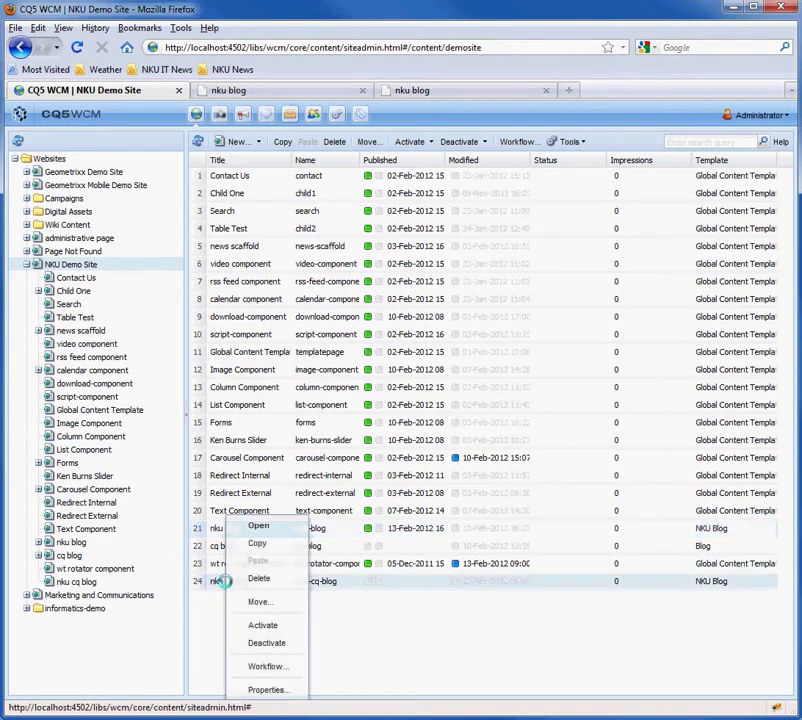
left_click(256, 525)
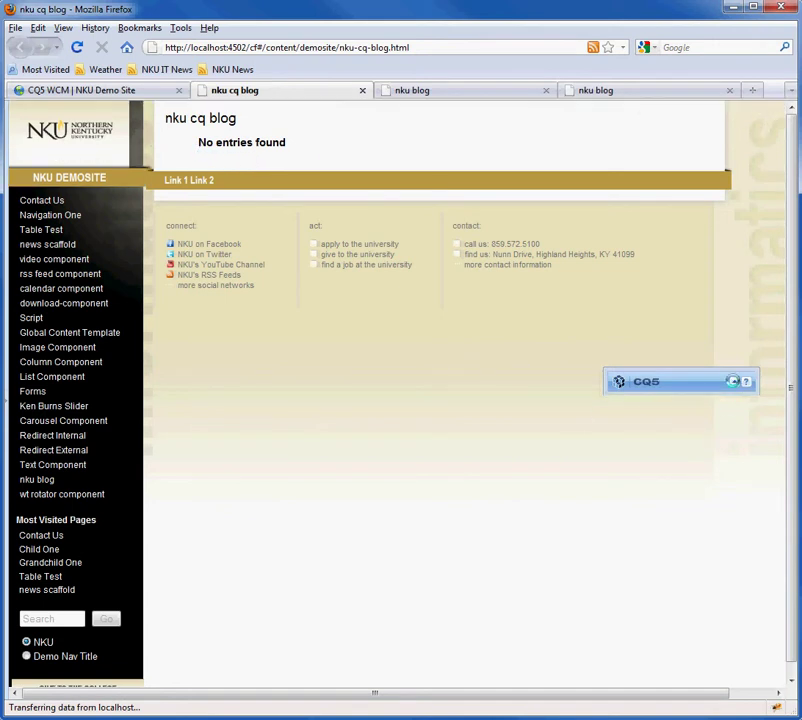
left_click(733, 381)
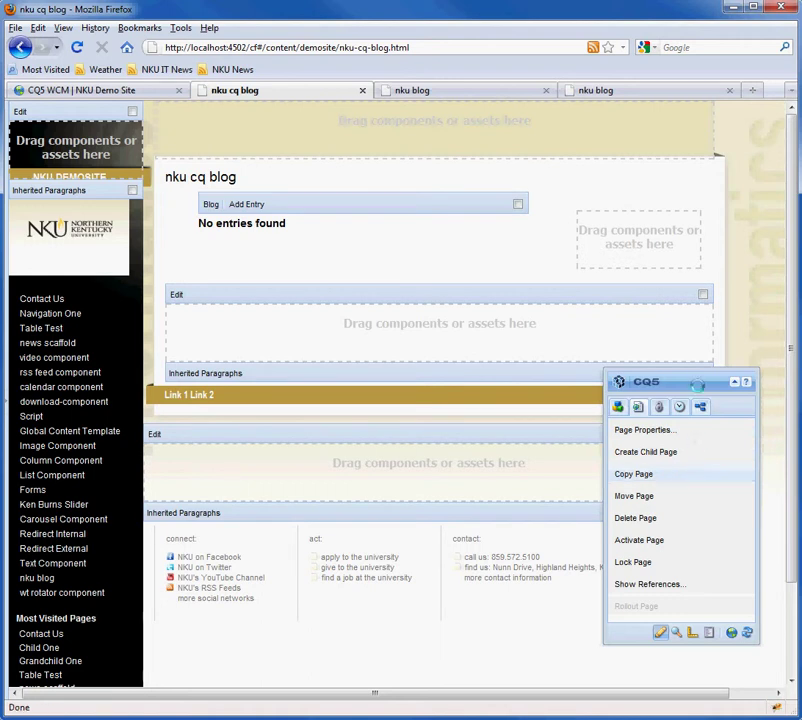
Step: Place Archives, Categories and Pages components in the page's right column, keeping the Sidekick aside
left_click_drag(697, 381, 175, 322)
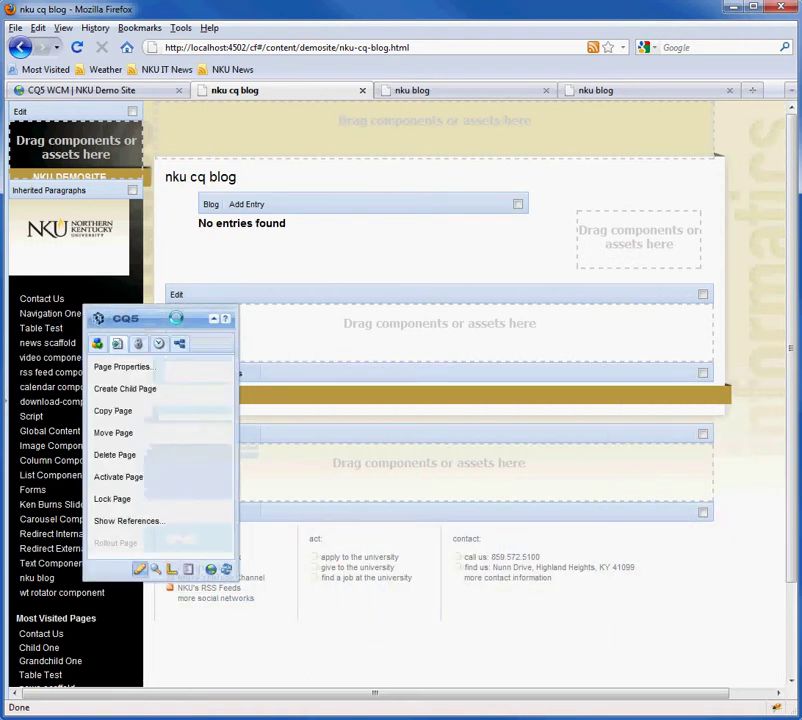
left_click(117, 343)
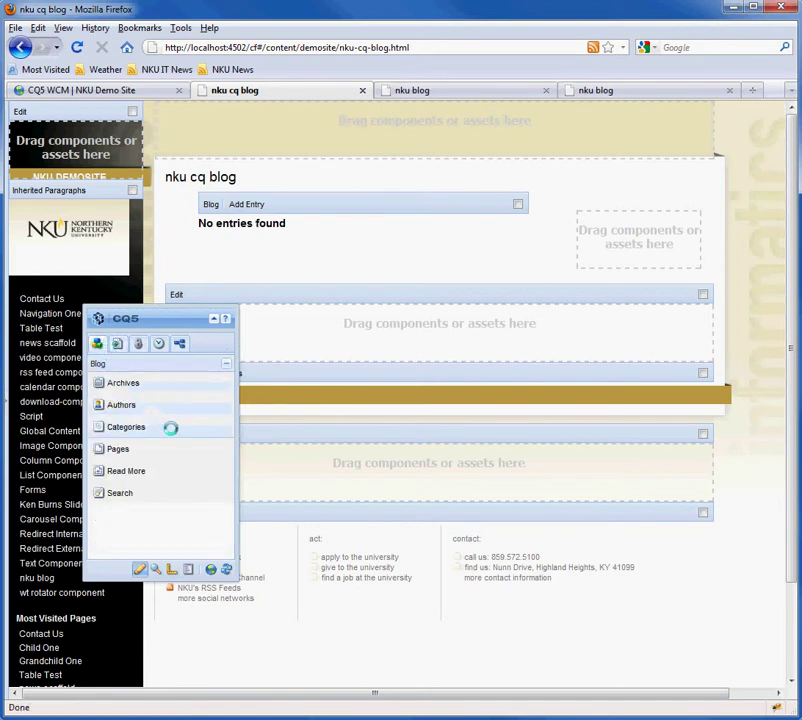
mouse_move(122, 382)
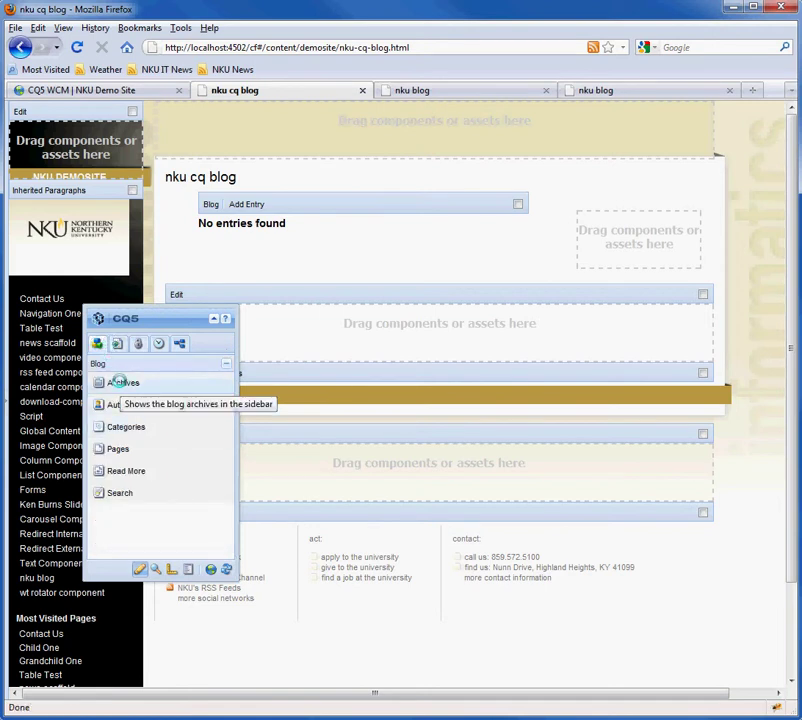
left_click_drag(118, 382, 633, 241)
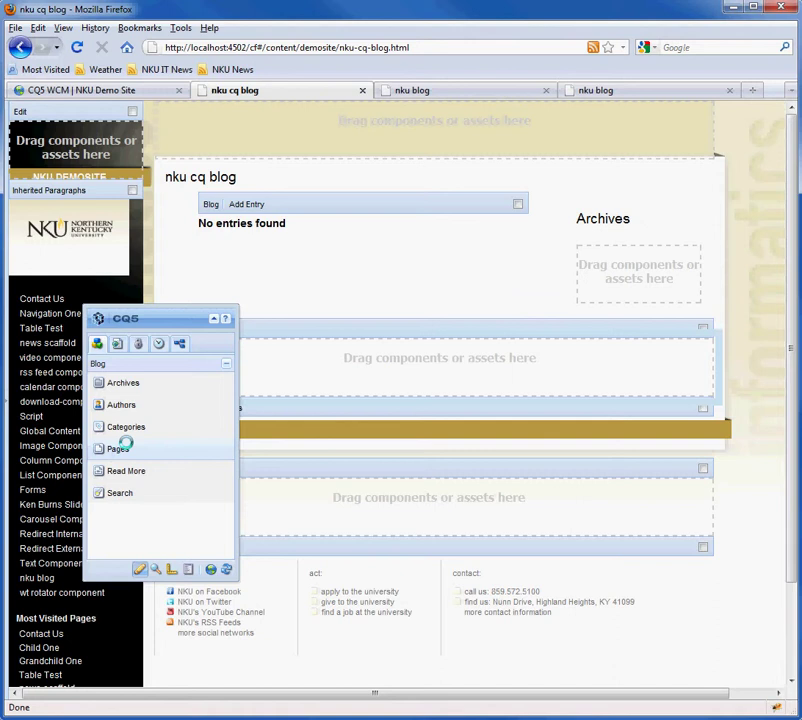
mouse_move(118, 428)
left_mouse_down()
mouse_move(555, 334)
mouse_move(615, 277)
left_mouse_up()
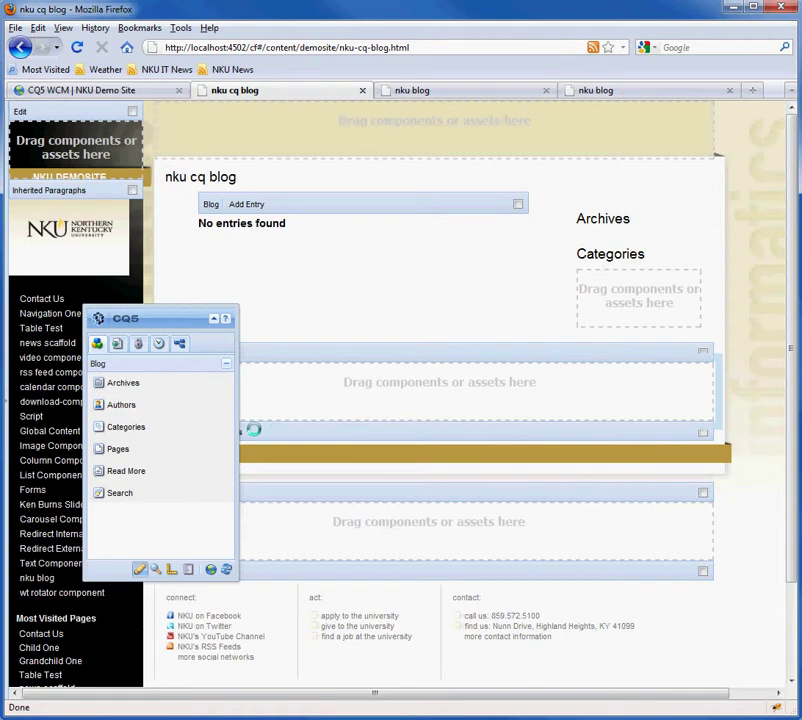
mouse_move(117, 449)
left_mouse_down()
mouse_move(310, 436)
mouse_move(610, 331)
mouse_move(620, 306)
left_mouse_up()
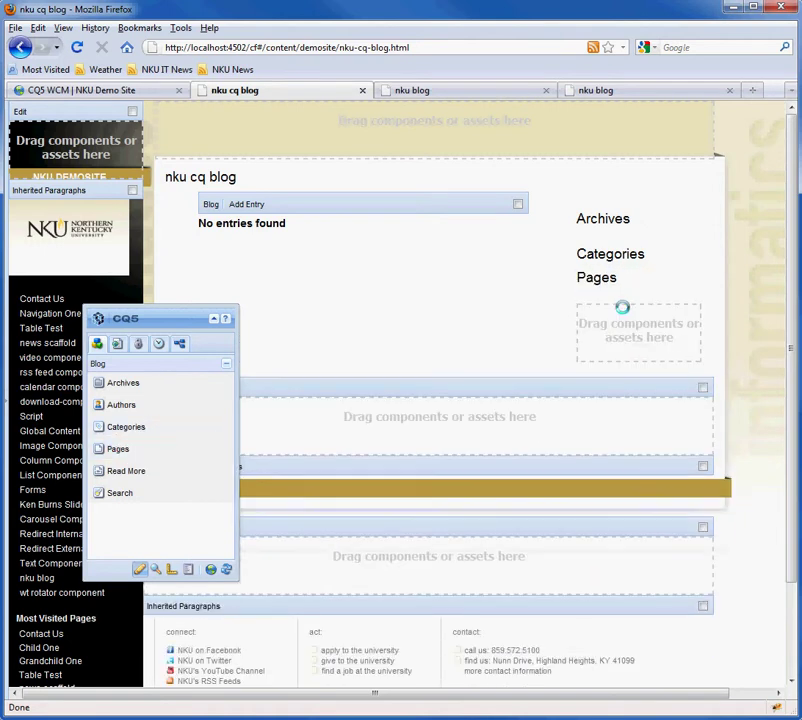
left_click_drag(164, 316, 96, 312)
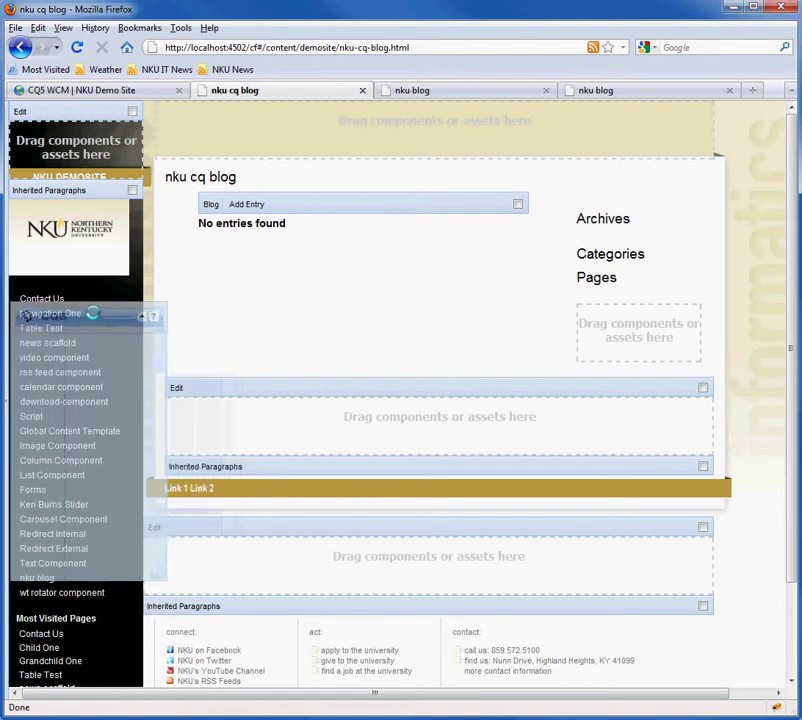
Step: Submit 'little red riding hood', tagged NKU News : President and displayed in Timeline
left_click(249, 204)
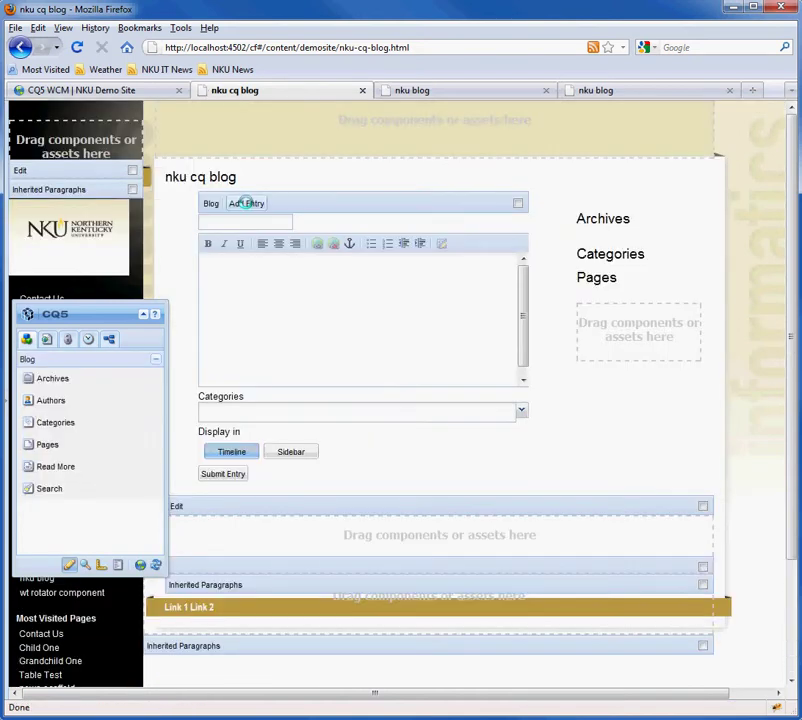
left_click(257, 222)
type("little red riding hood")
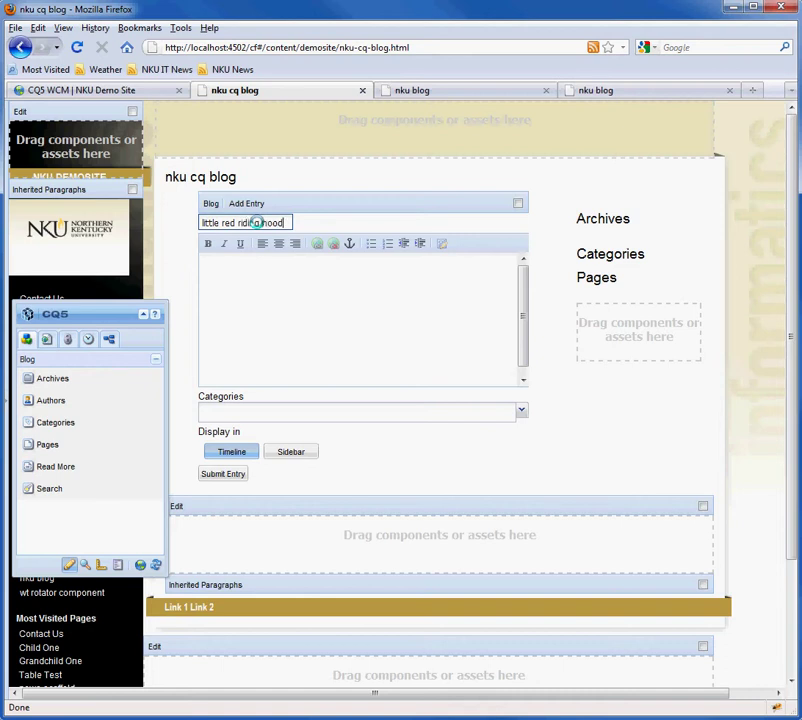
key("Tab")
type("my w")
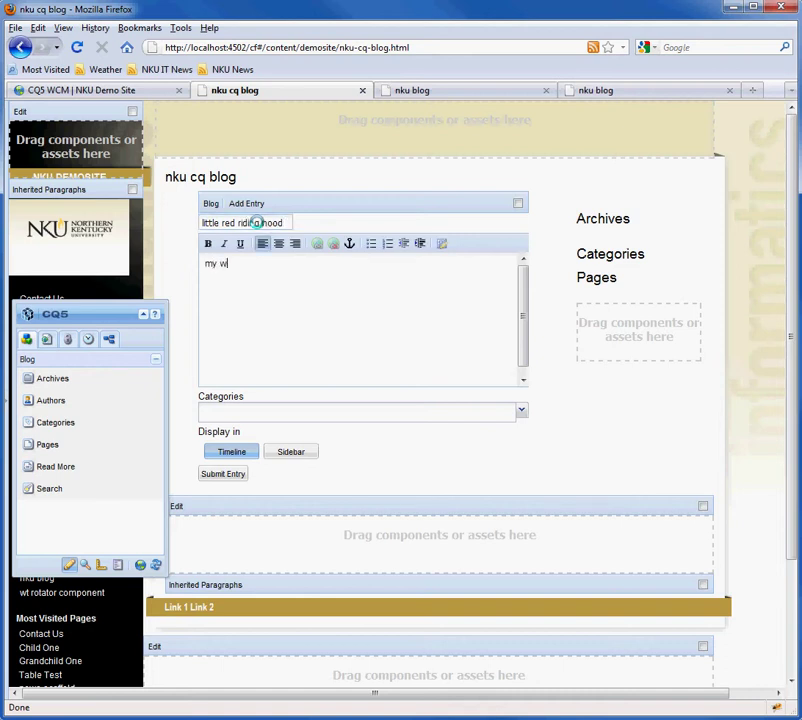
type("hat big teeth ")
type("you")
type(" have")
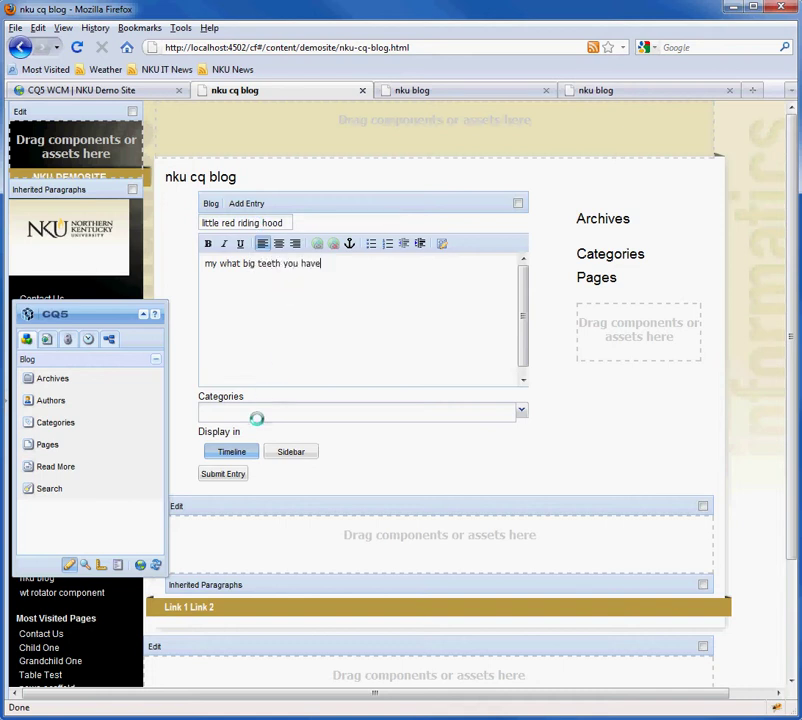
left_click(256, 413)
type("pre")
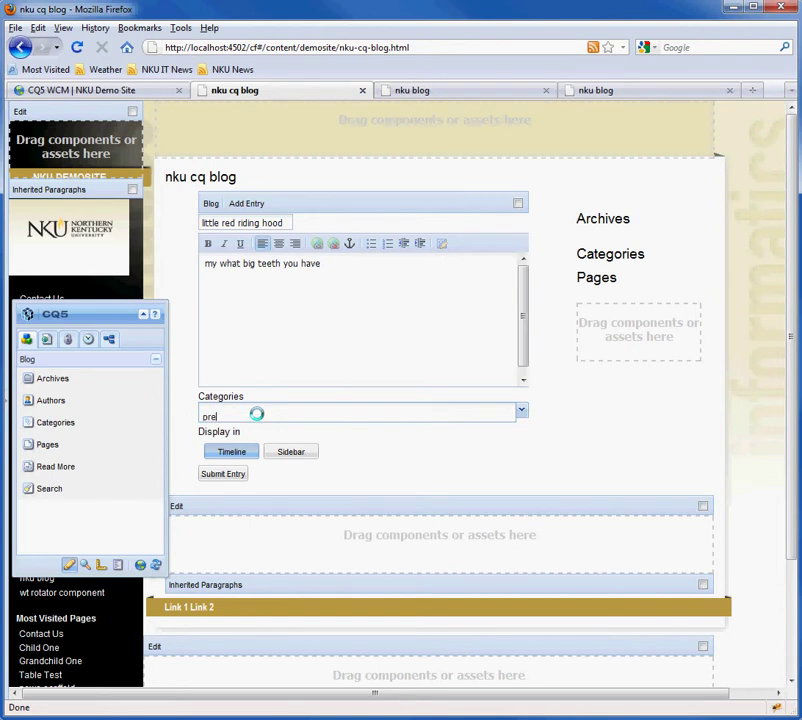
key("Return")
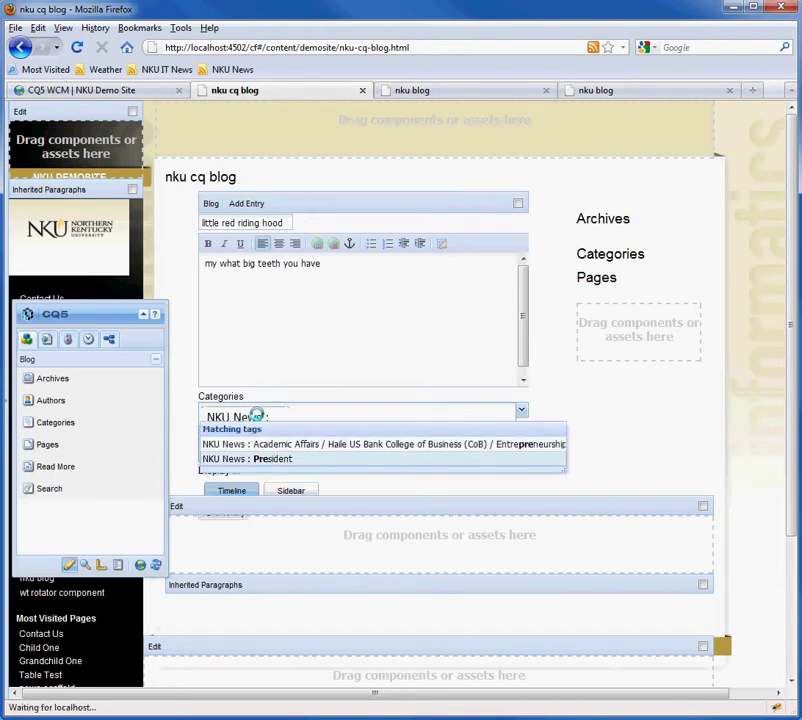
key("Return")
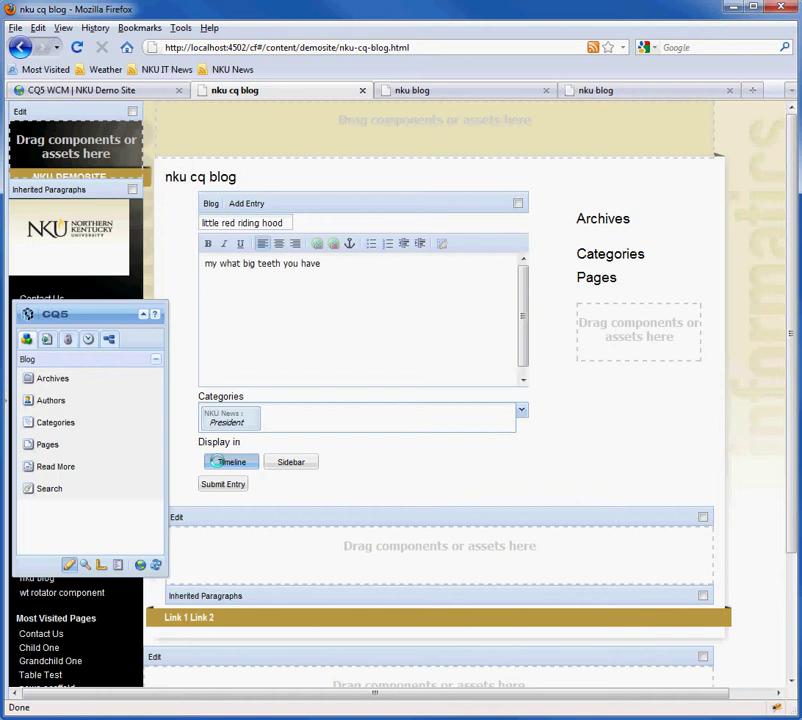
left_click(292, 462)
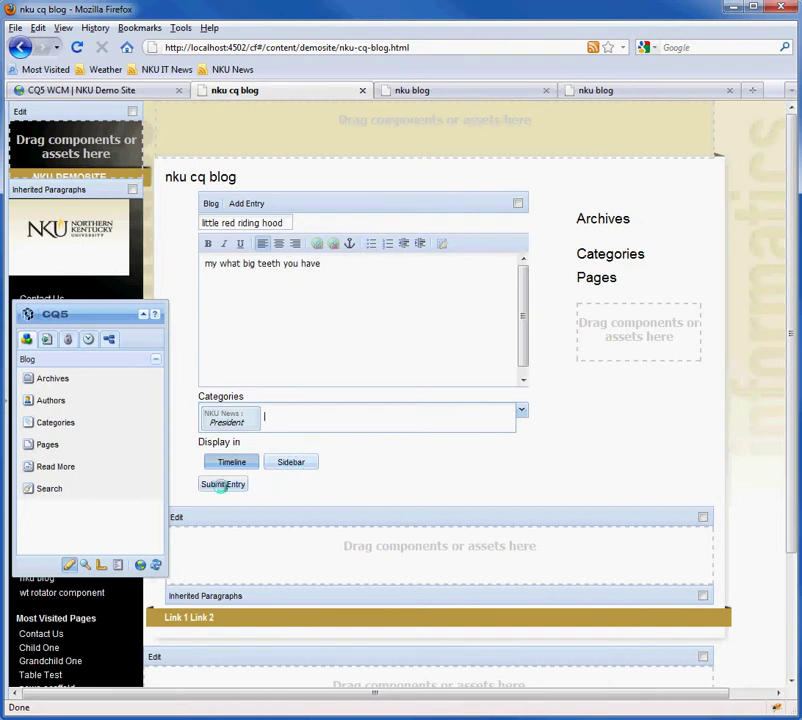
left_click(221, 484)
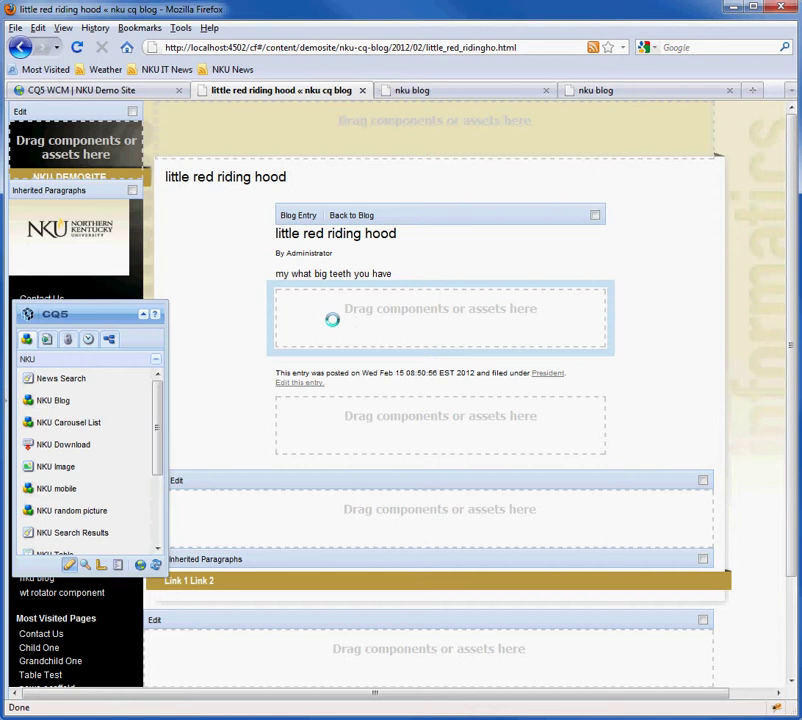
Step: Go back to the blog page, now showing 2012 February and President (1)
left_click(350, 214)
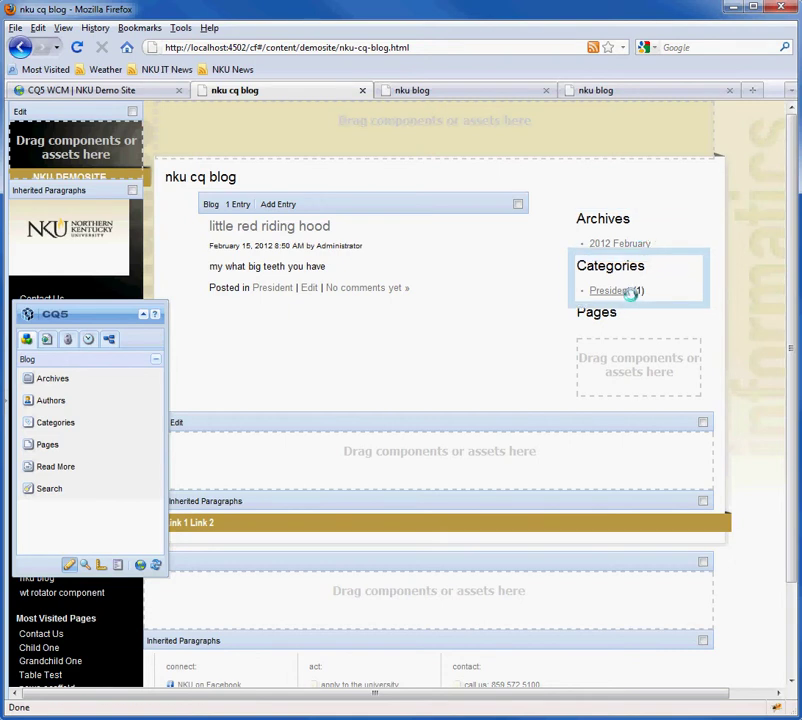
Step: Start a new entry titled 'jack and jill' with body 'went up the hill'
left_click(271, 202)
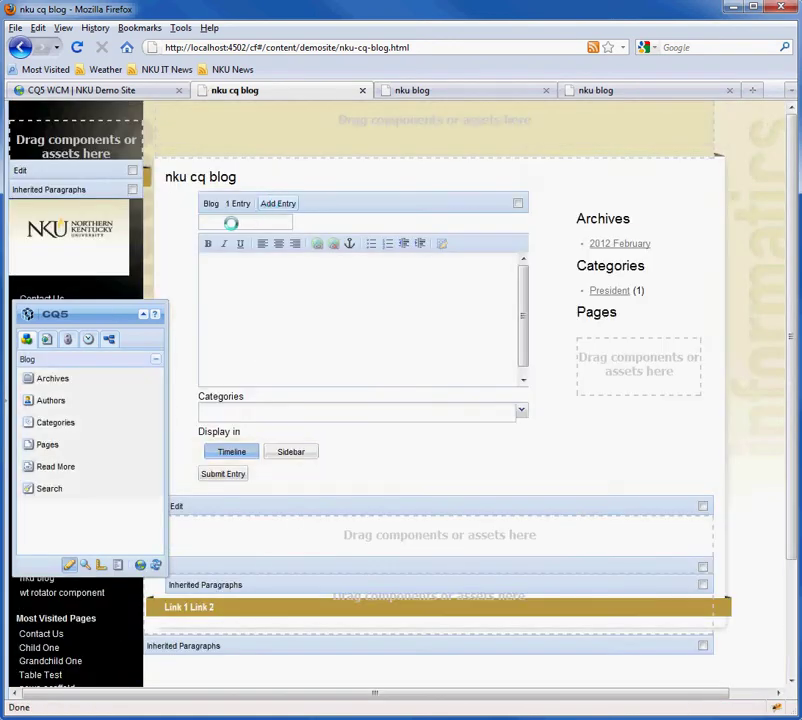
left_click(233, 223)
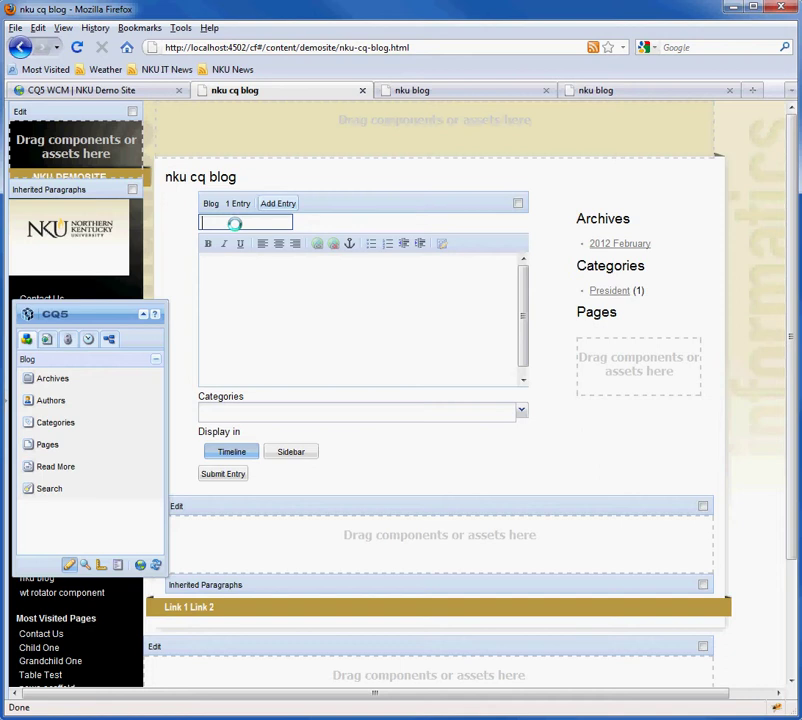
type("jack and")
key("Tab")
type("went ")
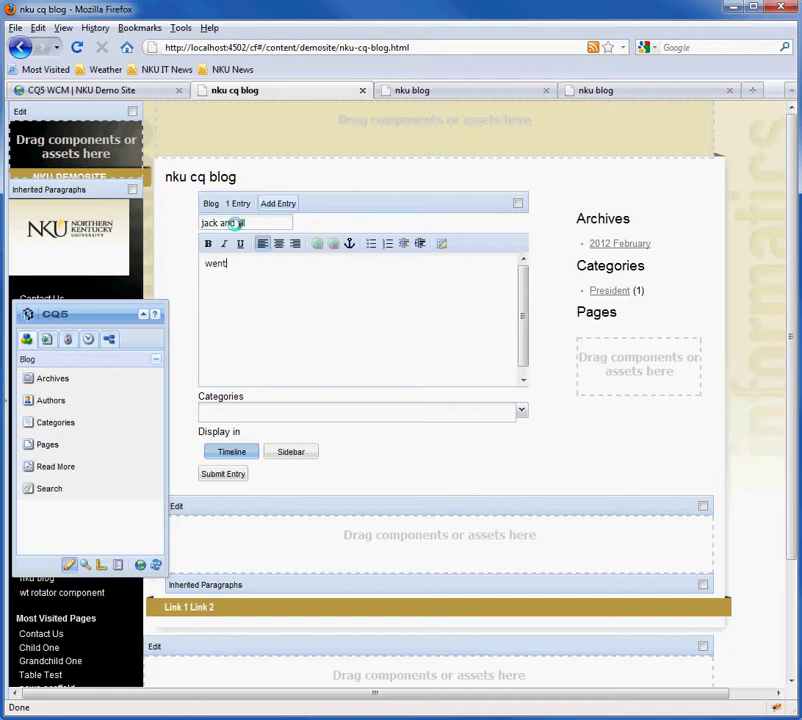
type("up")
type(" the hill")
Step: Tag it University Marketing and Communications, display it in the Sidebar, and submit
left_click(239, 409)
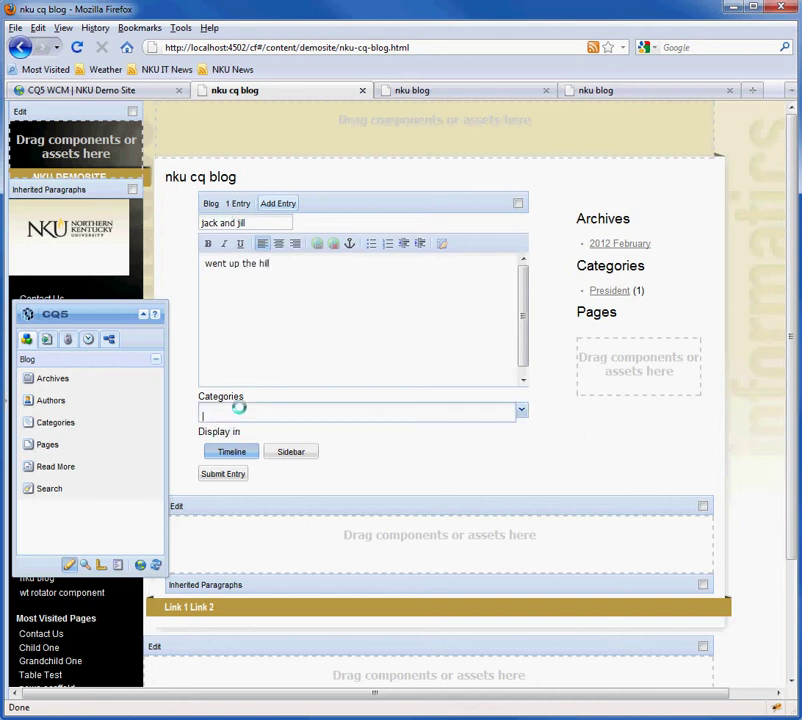
type("m")
type("ar")
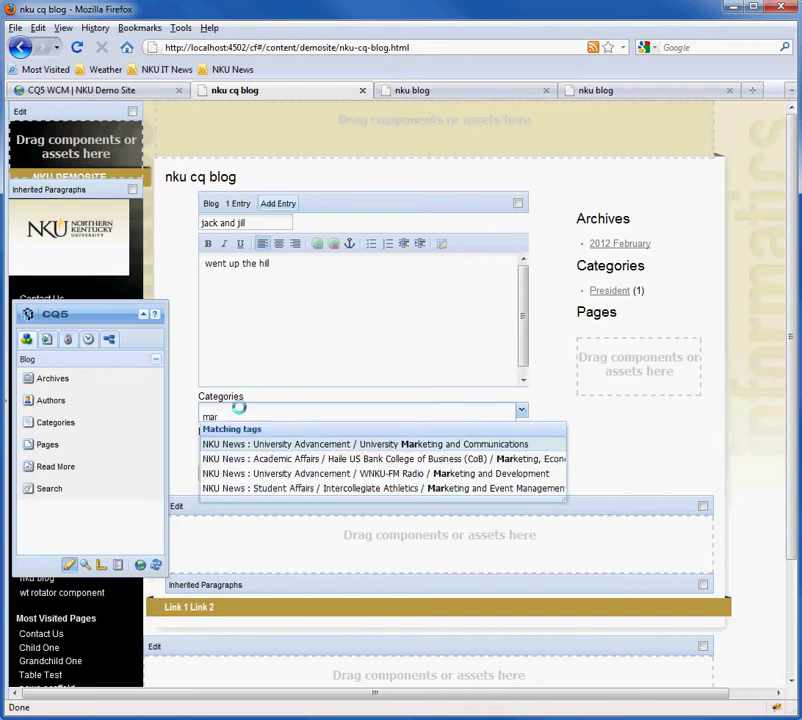
key("Down")
key("Up")
key("Return")
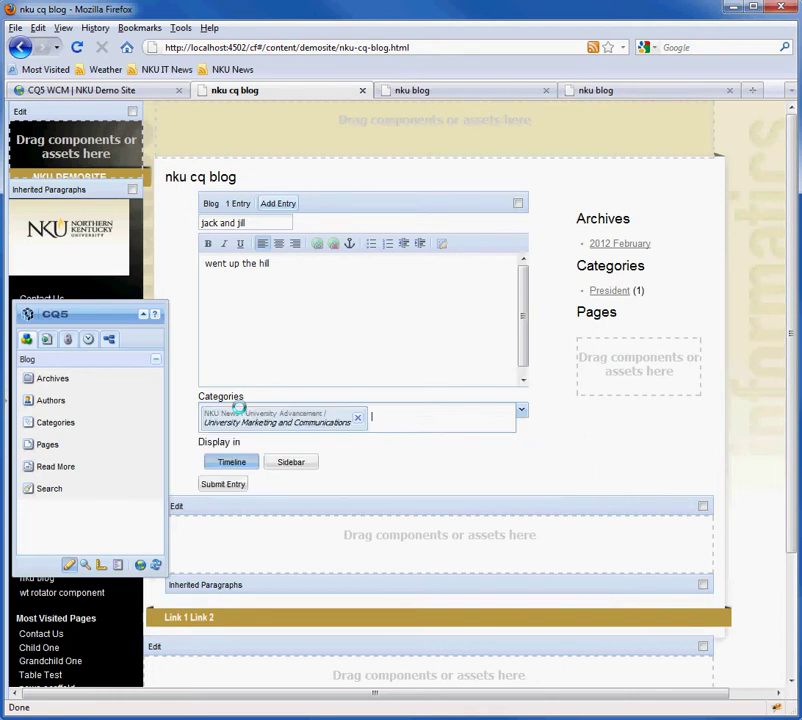
left_click(290, 461)
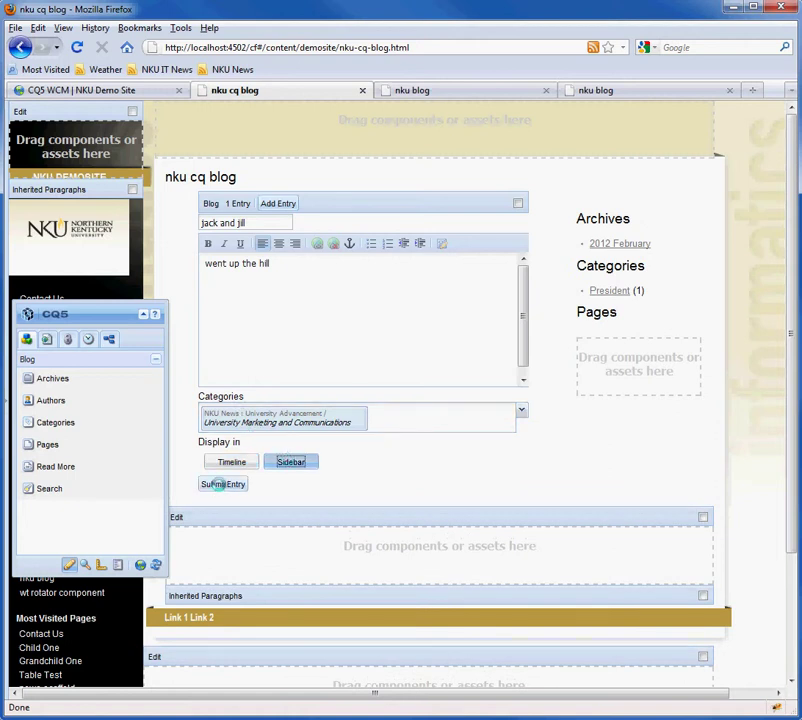
left_click(221, 484)
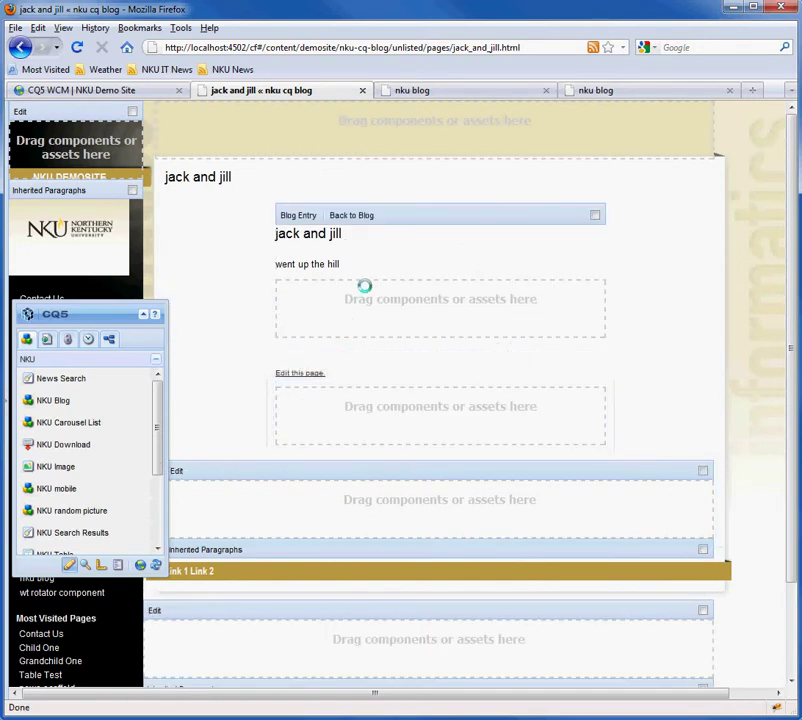
Step: Return to the blog page, where 'jack and jill' is listed under Pages
left_click(355, 214)
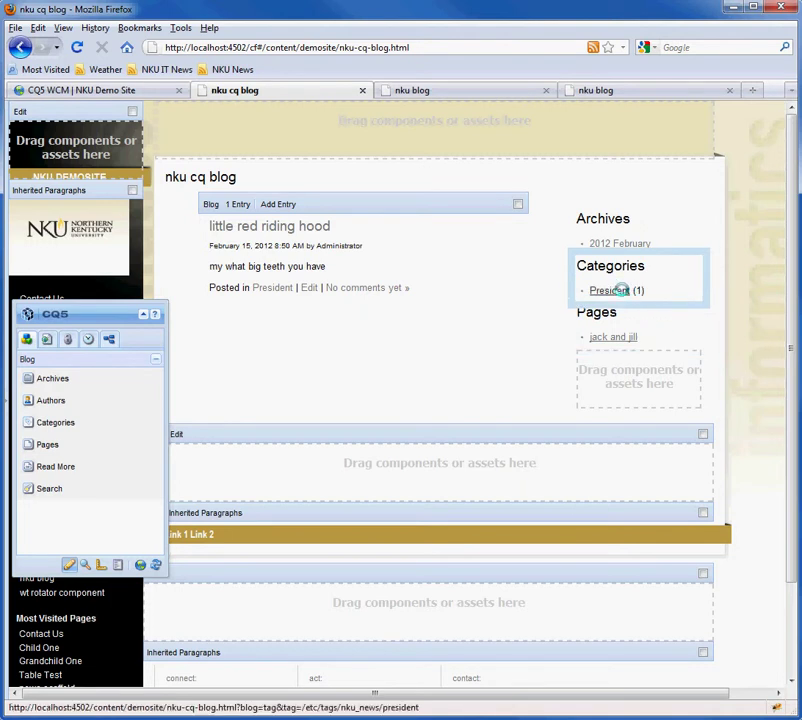
Step: Open a new empty blog entry form from Add Entry
left_click(279, 203)
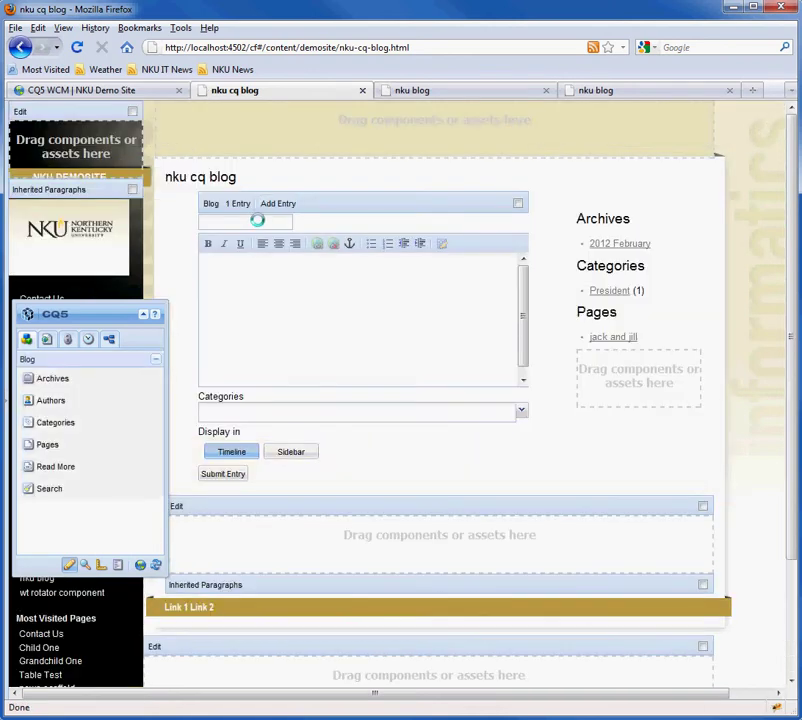
Step: Submit 'humpty dumpty' with body 'had a great fall', tagged University Marketing and Communications
left_click(258, 221)
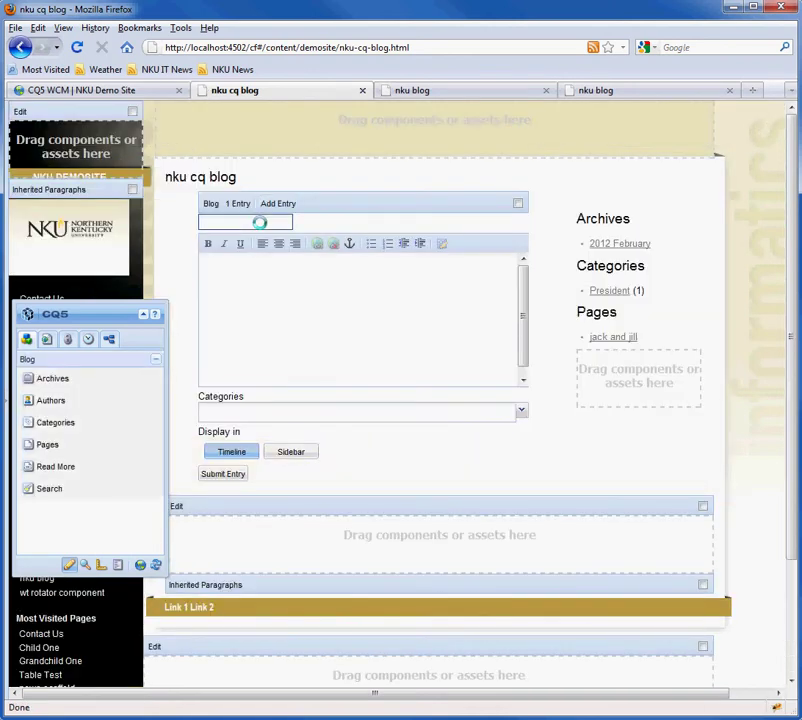
type("humpty du")
type("mpty")
key("Tab")
type("ha")
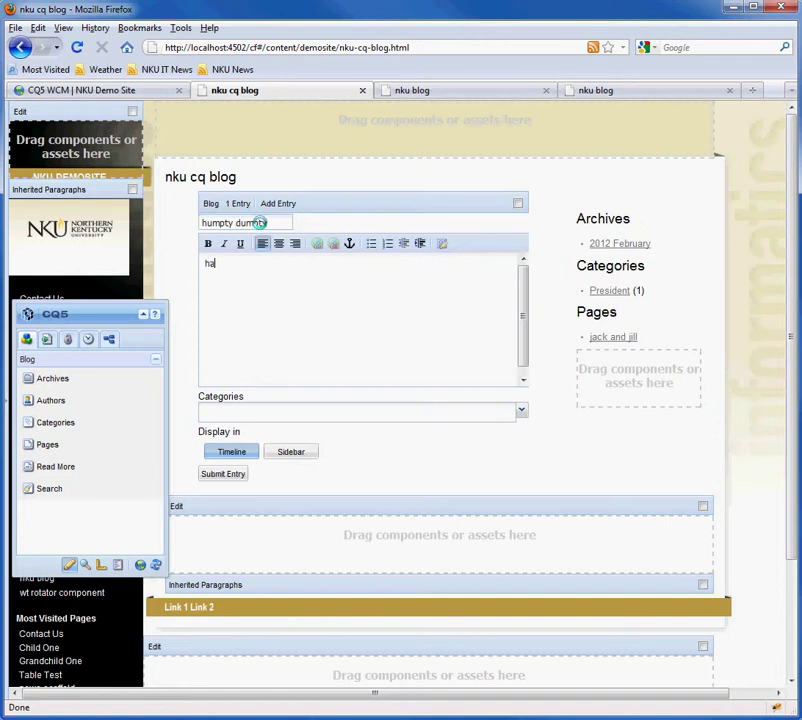
type("d a great f")
type("all")
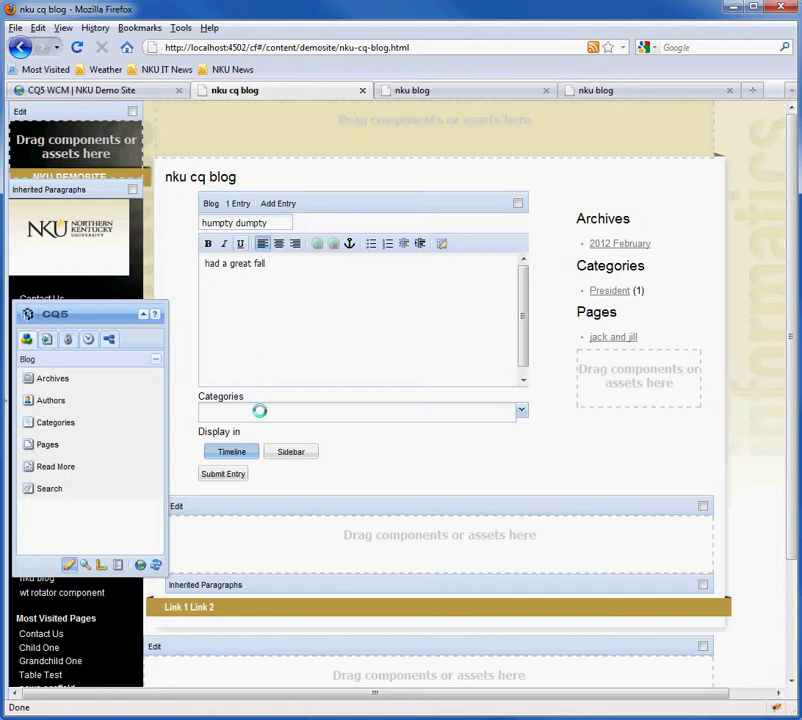
left_click(259, 410)
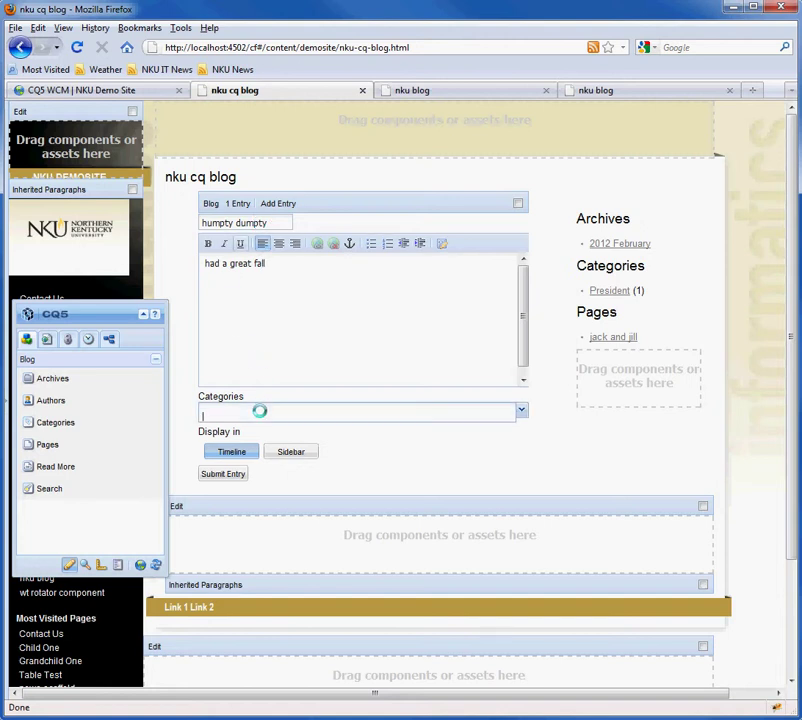
type("mar")
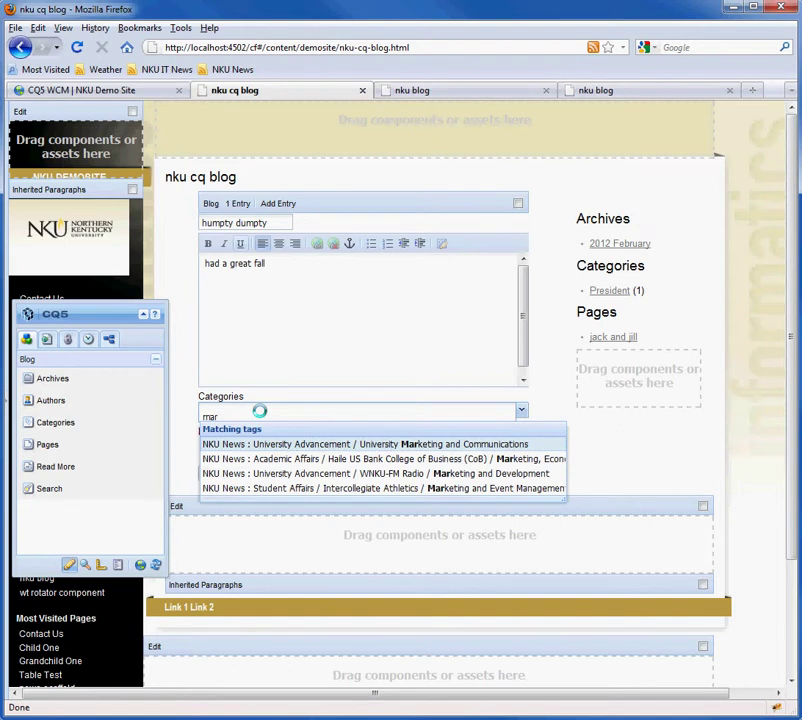
key("Down")
key("Return")
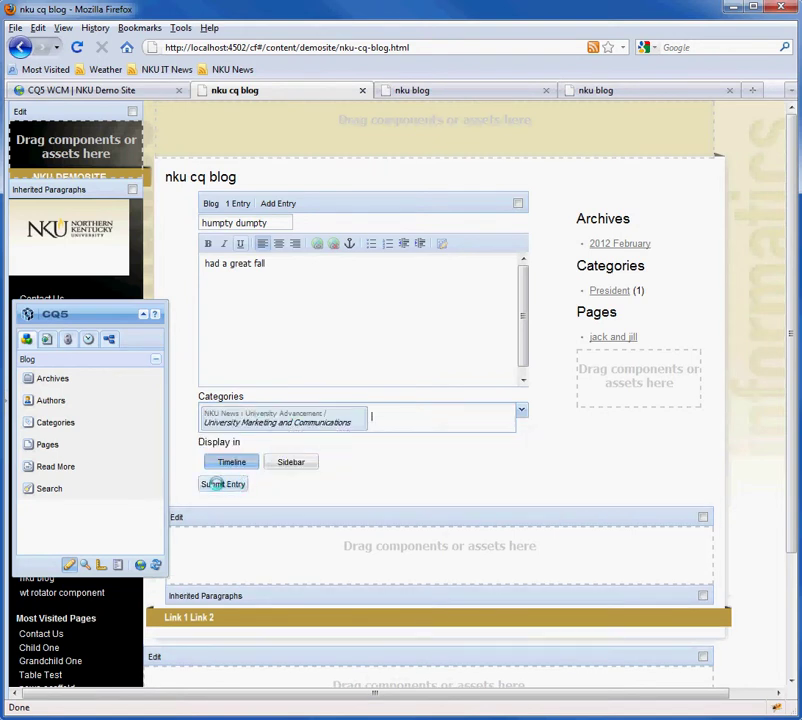
left_click(216, 484)
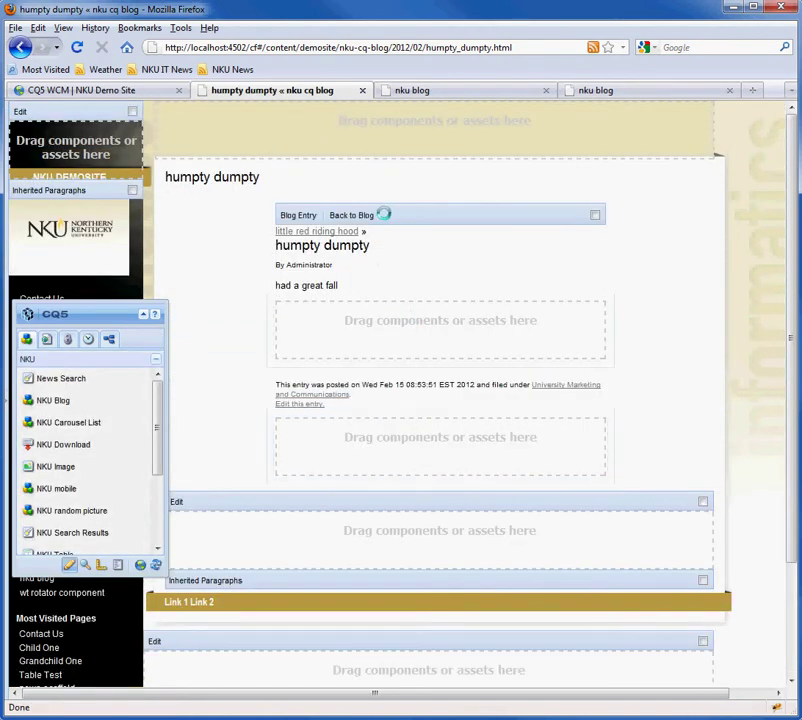
Step: Go back to the blog page and drag the Sidekick to the middle, revealing site navigation
left_click(344, 214)
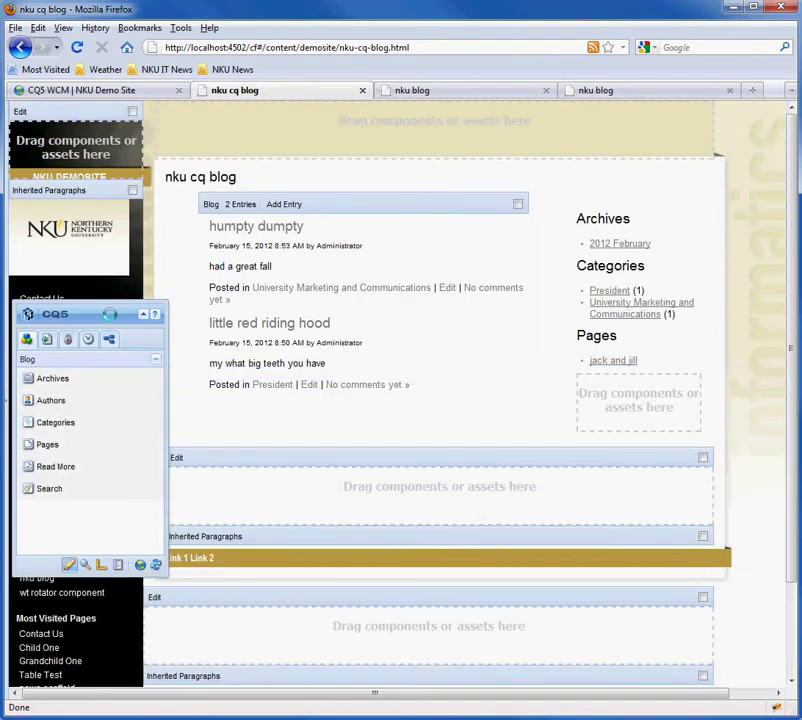
mouse_move(80, 314)
left_mouse_down()
mouse_move(284, 372)
mouse_move(284, 411)
left_mouse_up()
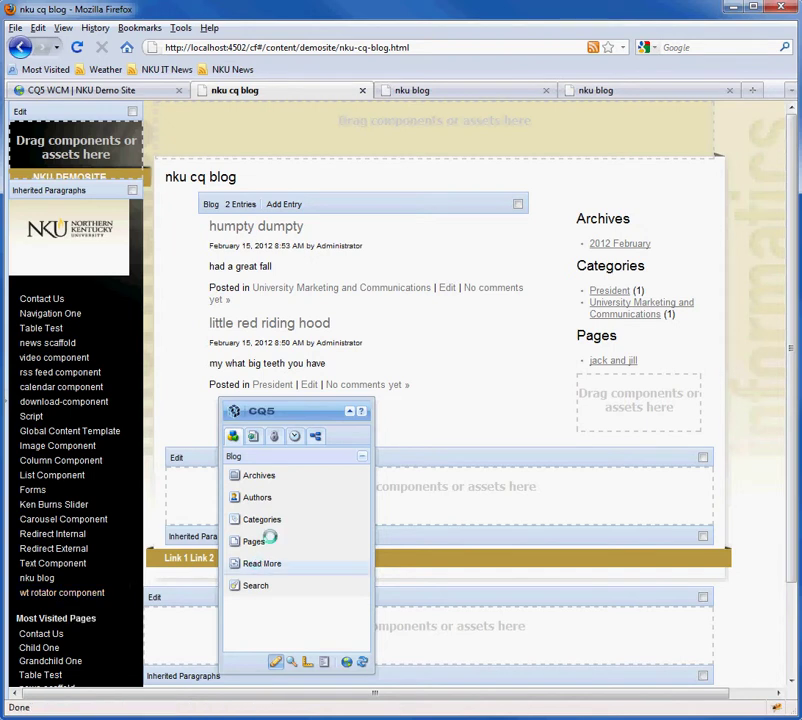
Step: Clear Hide in Navigation in the nku cq blog page properties and confirm
left_click(253, 436)
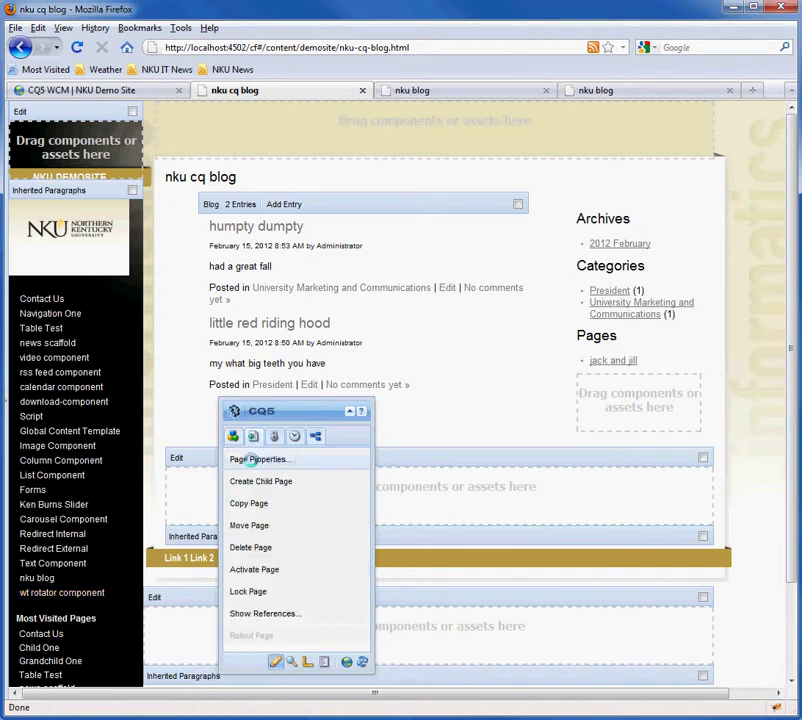
left_click(248, 460)
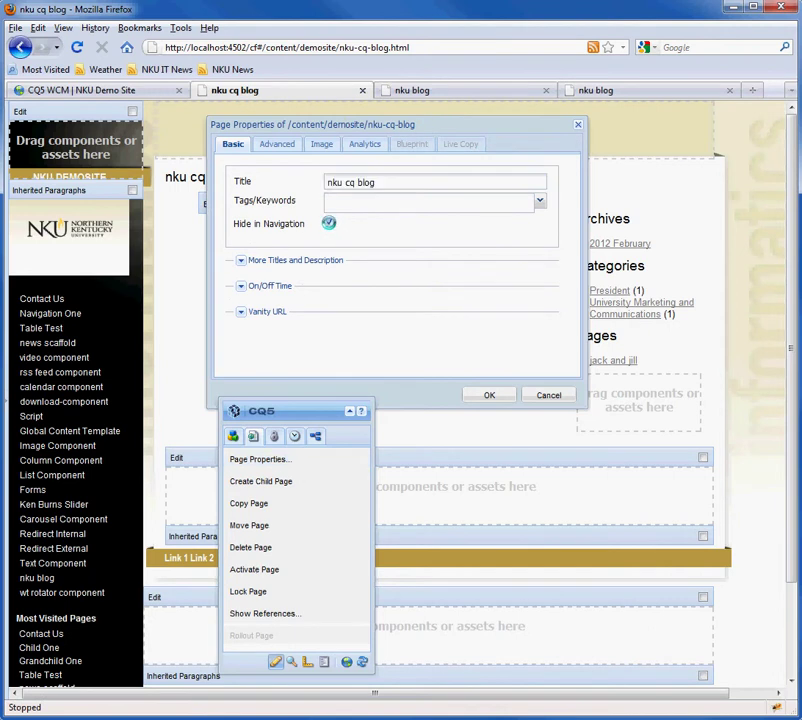
left_click(485, 393)
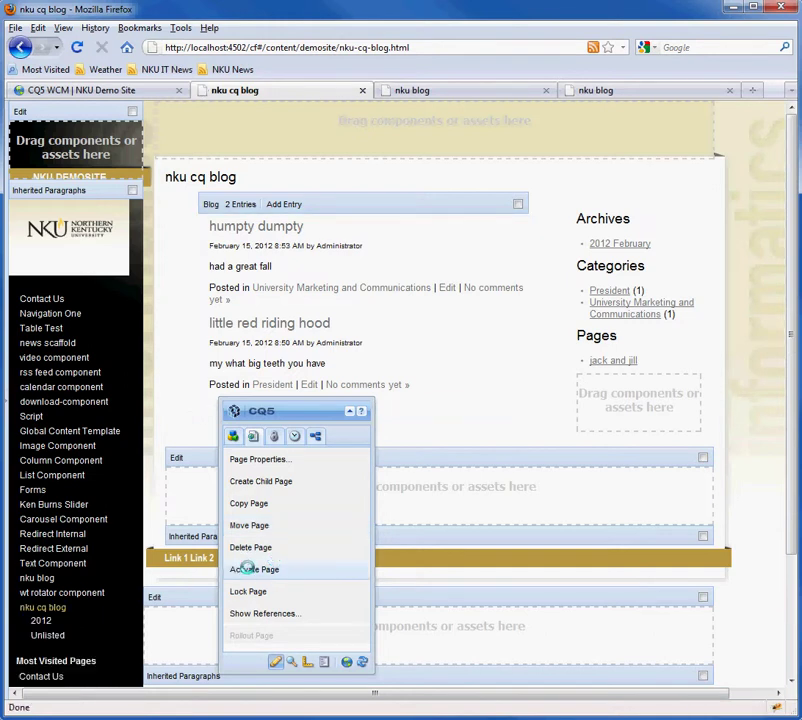
Step: Activate the nku cq blog page and switch to the published nku blog tab
left_click(247, 567)
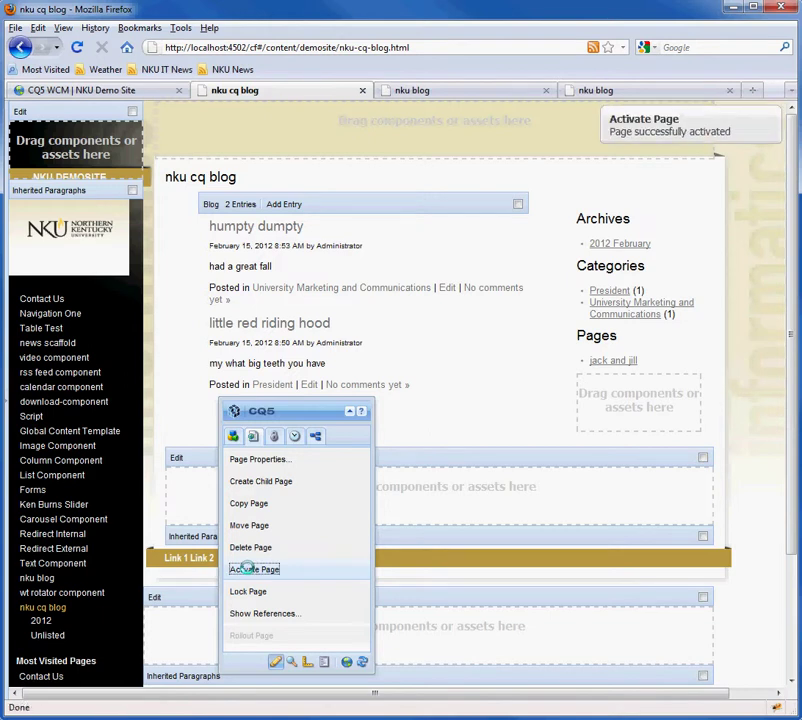
left_click(596, 90)
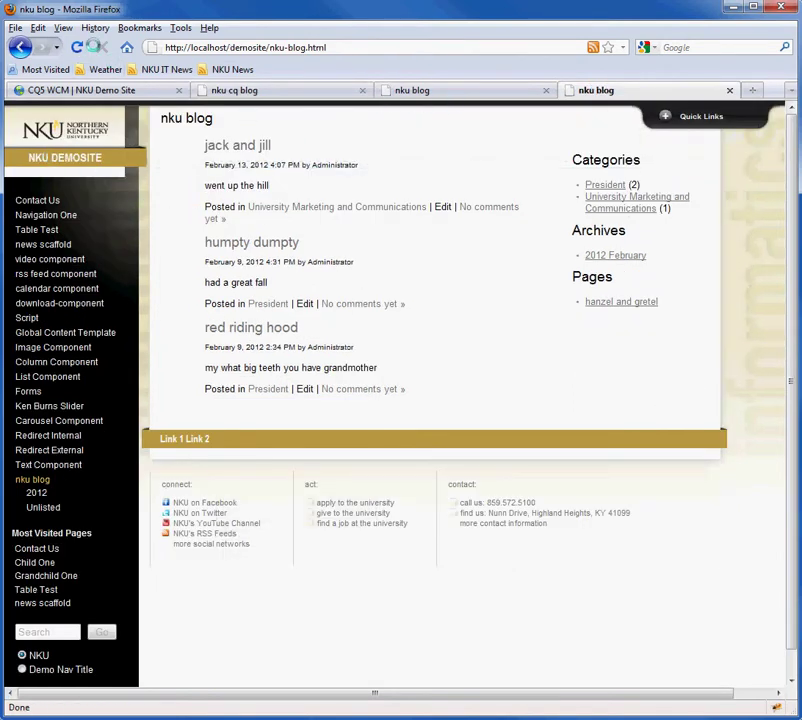
Step: Check that the live nku cq blog page shows no entries, then return to the author tab
left_click(45, 158)
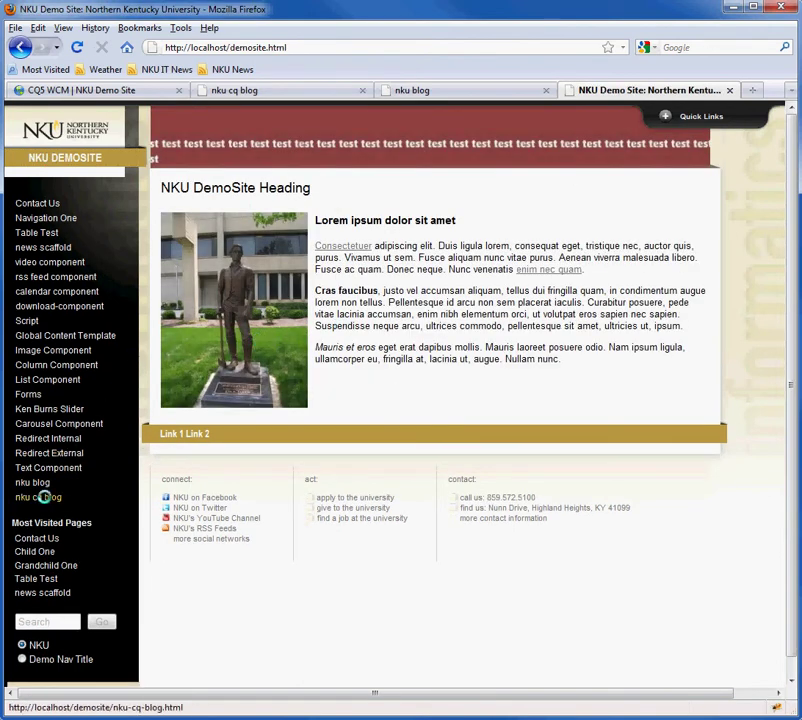
left_click(40, 497)
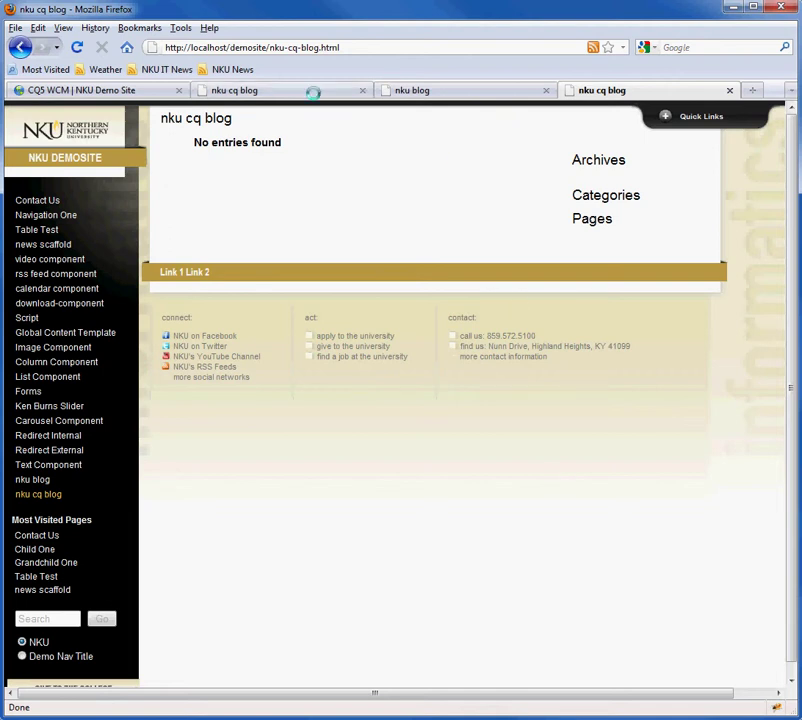
left_click(244, 90)
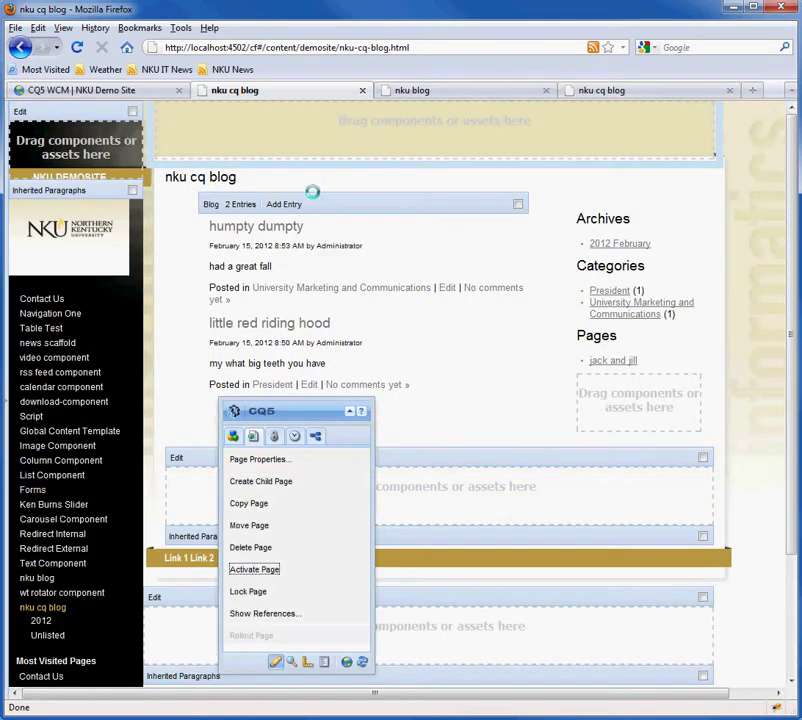
Step: Activate the humpty dumpty blog entry and reload the live blog to confirm it appears
left_click(258, 227)
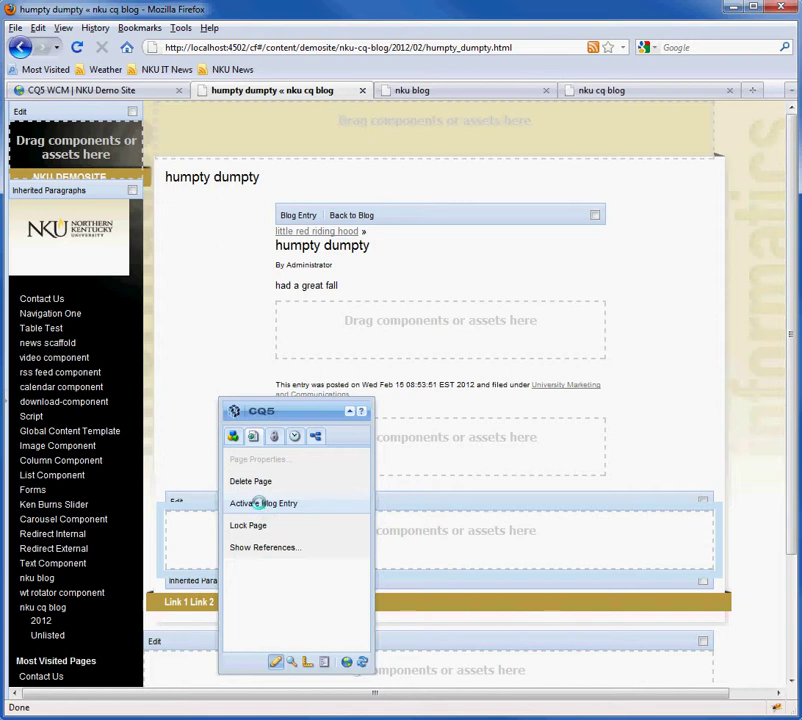
left_click(260, 504)
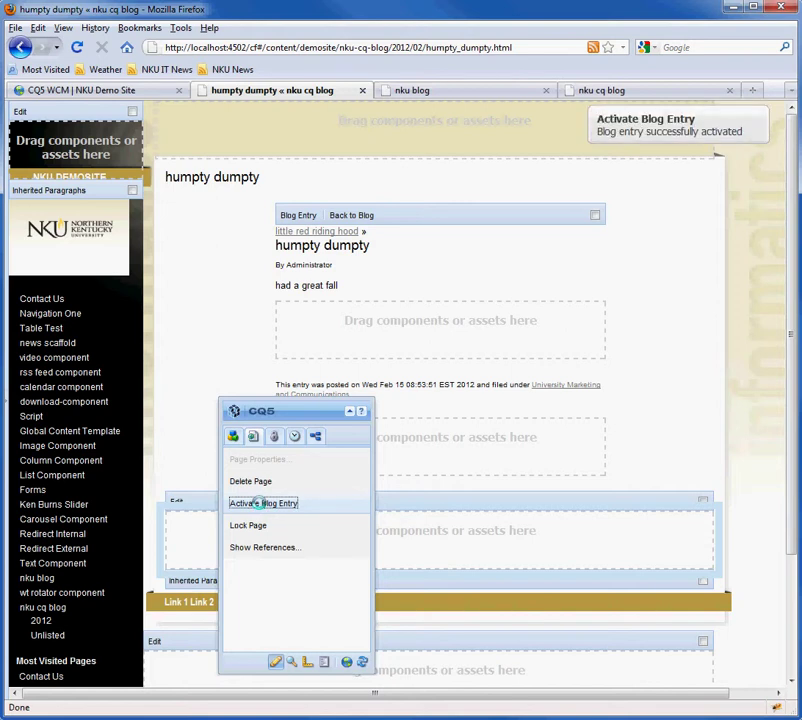
left_click(622, 90)
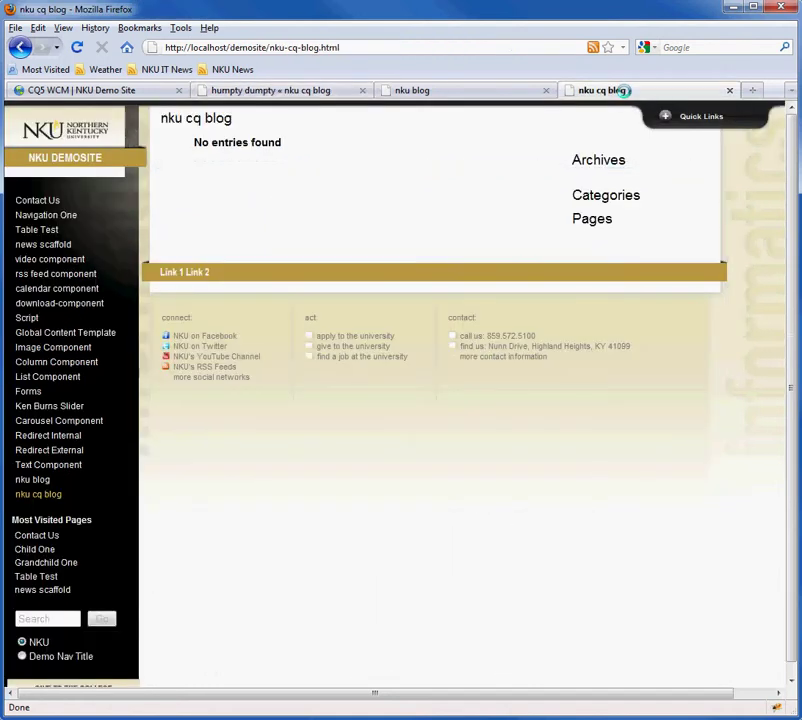
left_click(75, 47)
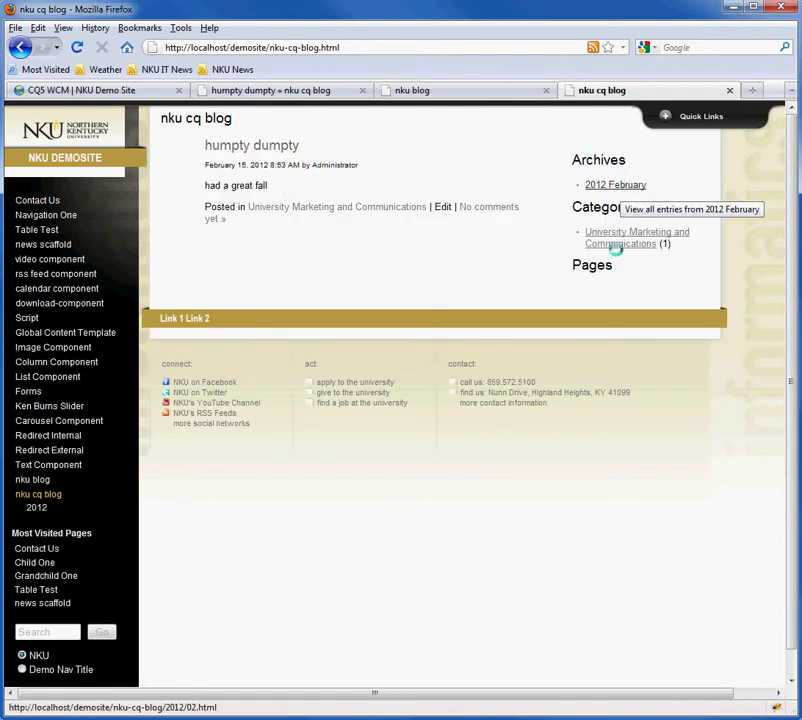
Step: Activate the little red riding hood blog entry
left_click(251, 89)
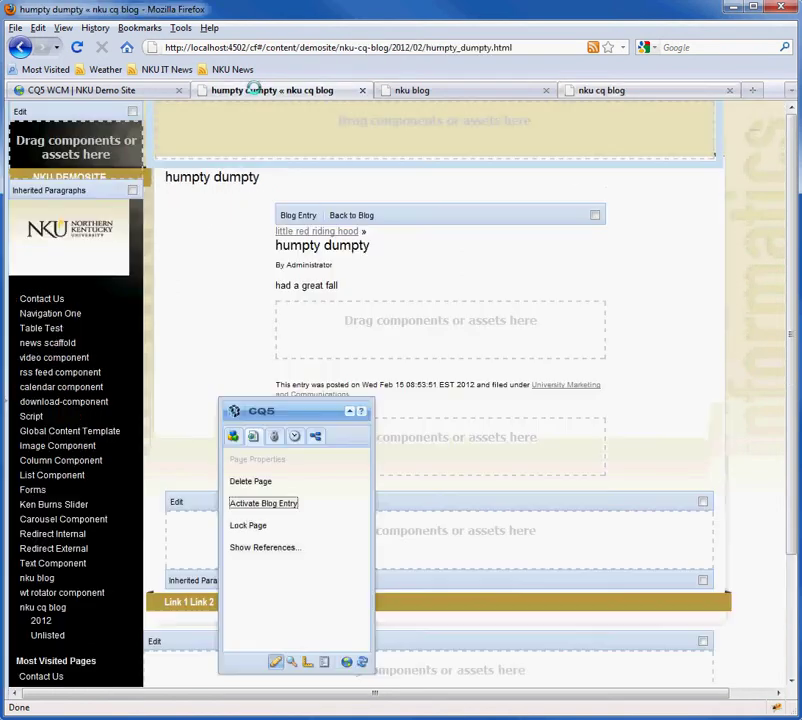
left_click(355, 212)
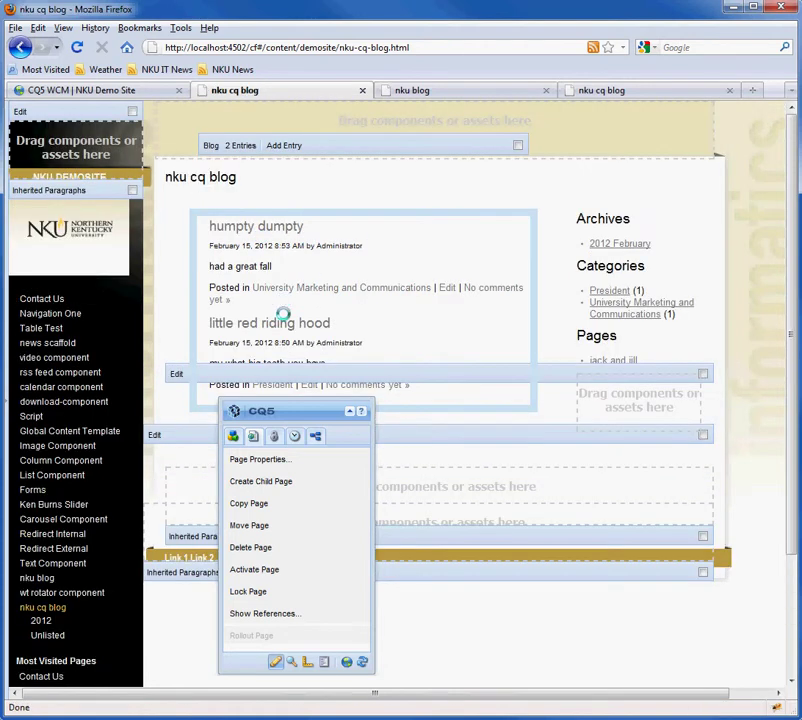
left_click(283, 325)
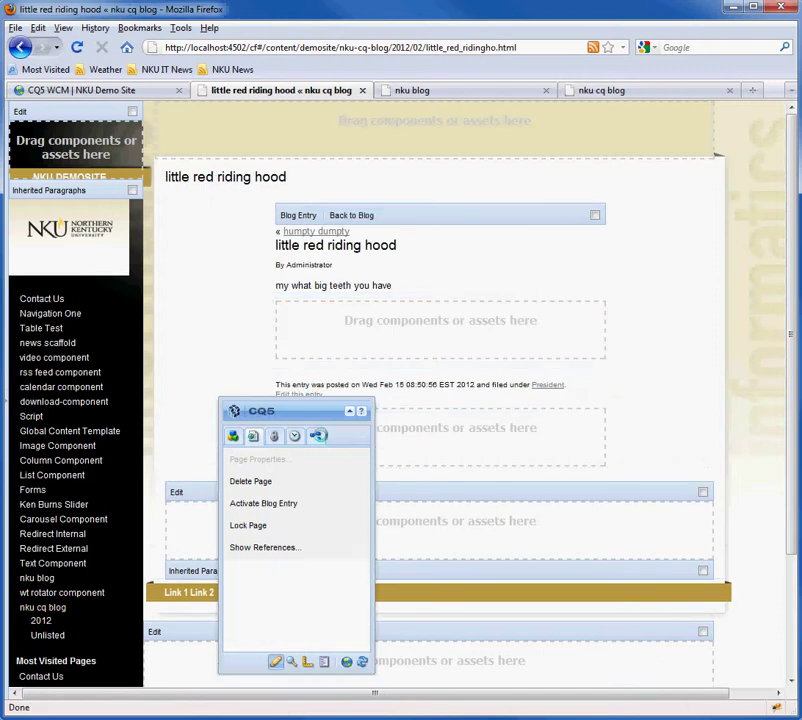
left_click(268, 503)
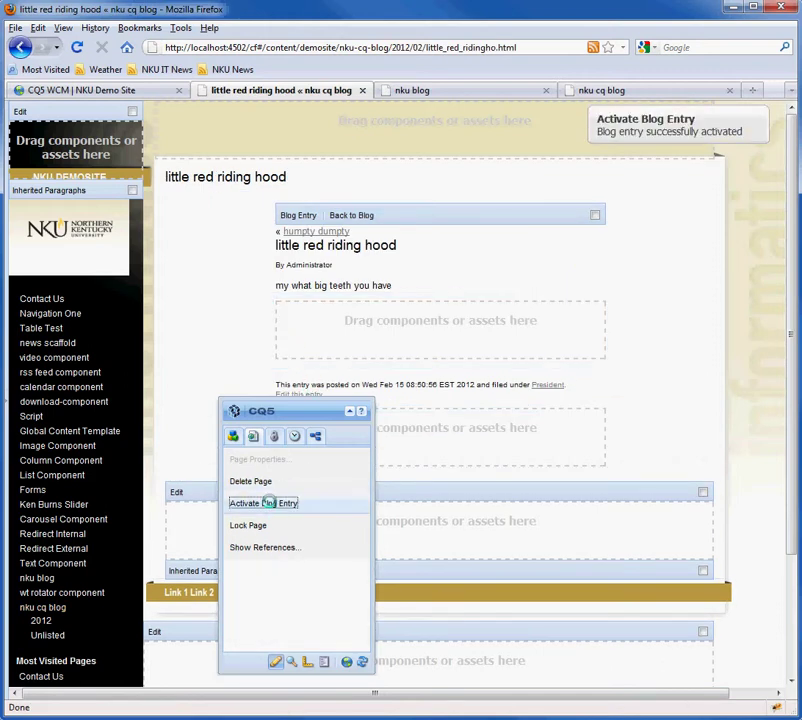
Step: Activate the jack and jill blog entry and switch to the live blog tab
left_click(350, 214)
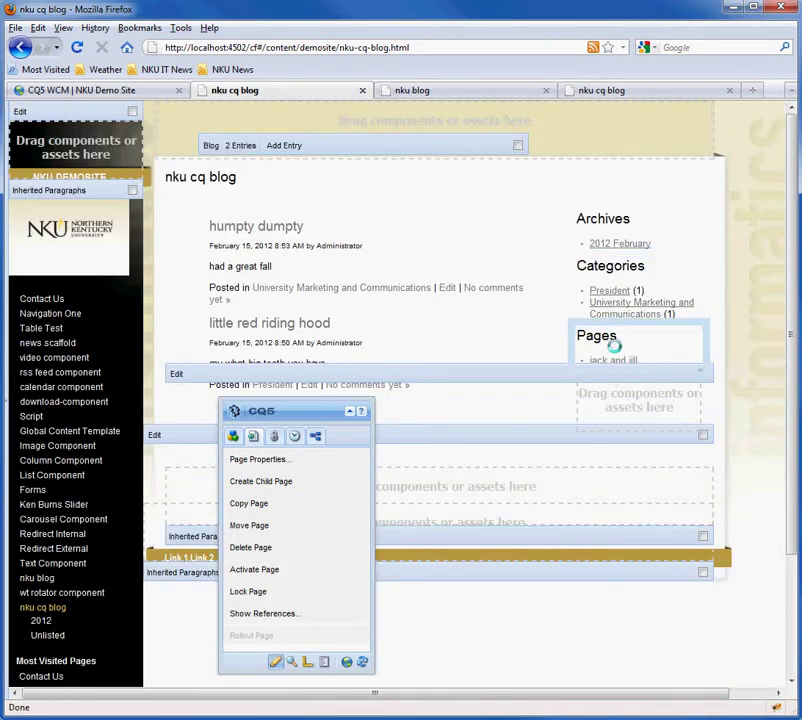
left_click(610, 360)
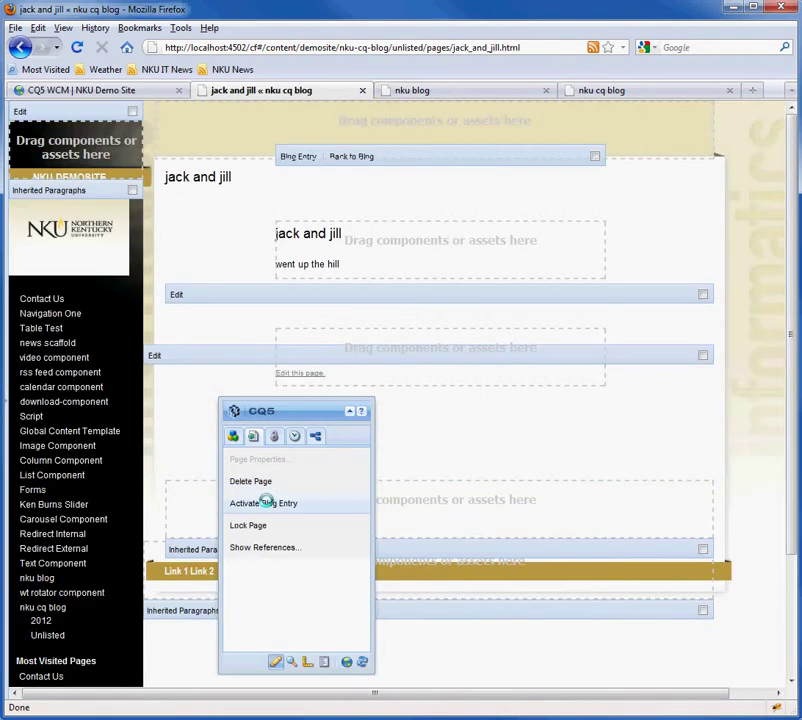
left_click(263, 503)
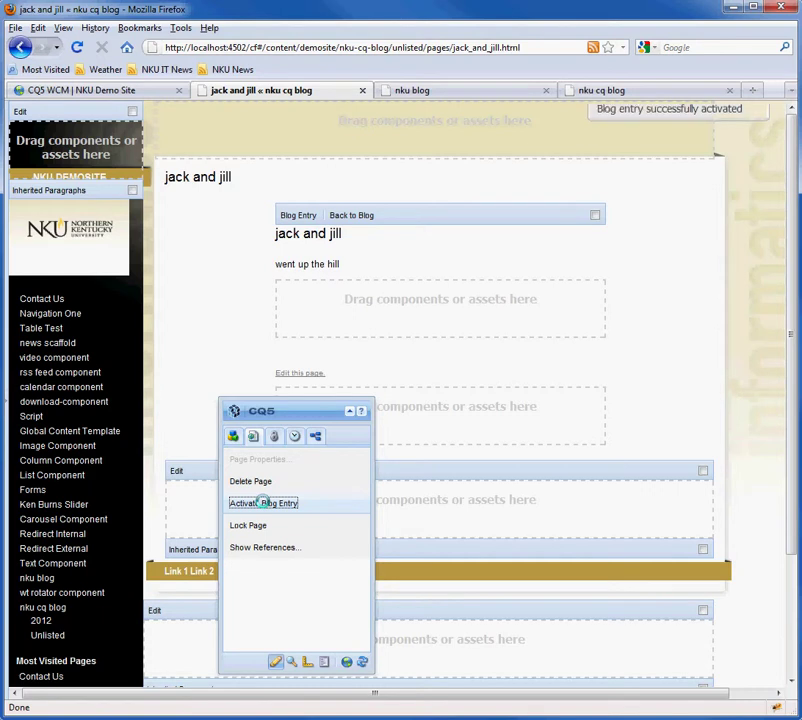
left_click(653, 92)
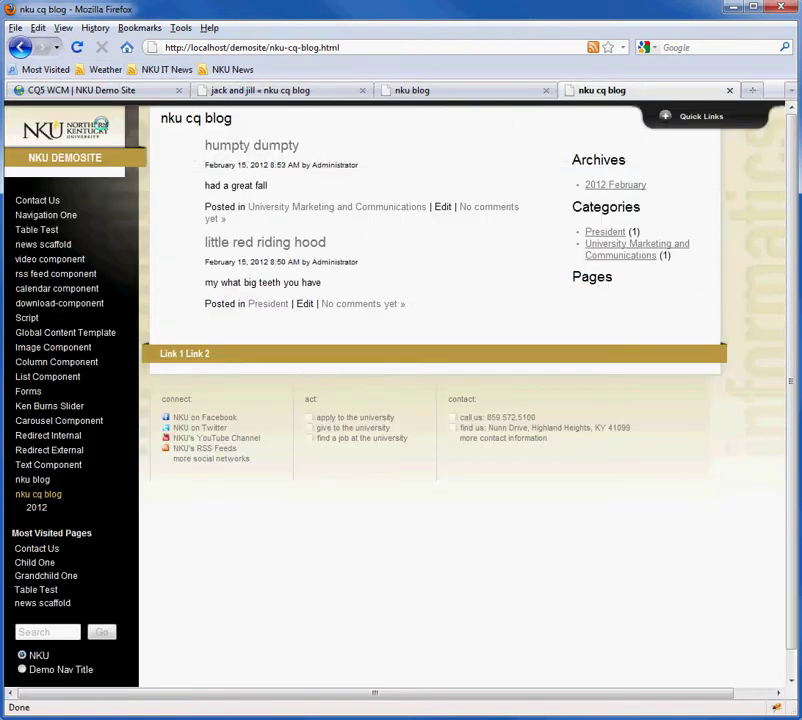
Step: Reload the live nku cq blog to show all three entries and open jack and jill
left_click(76, 47)
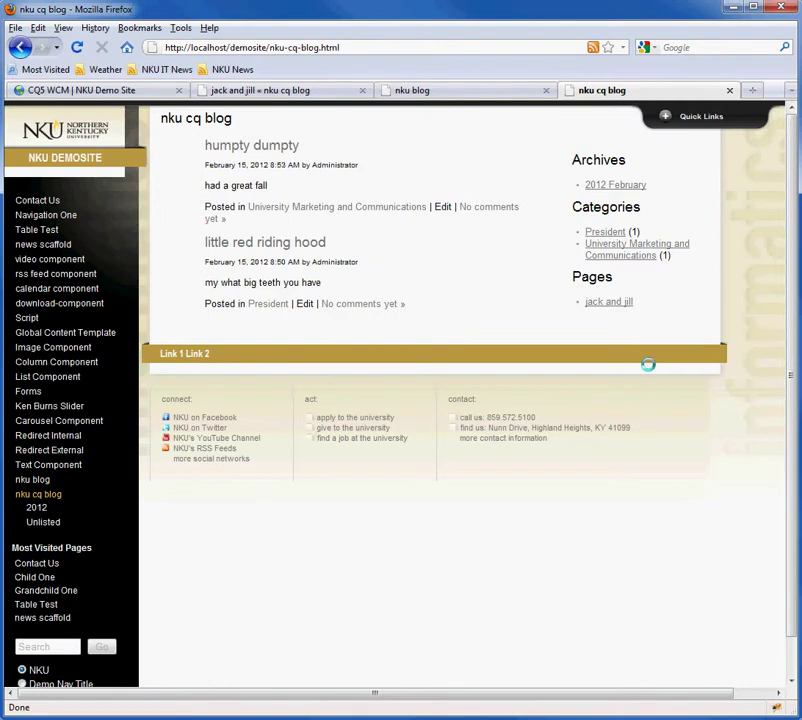
left_click(596, 301)
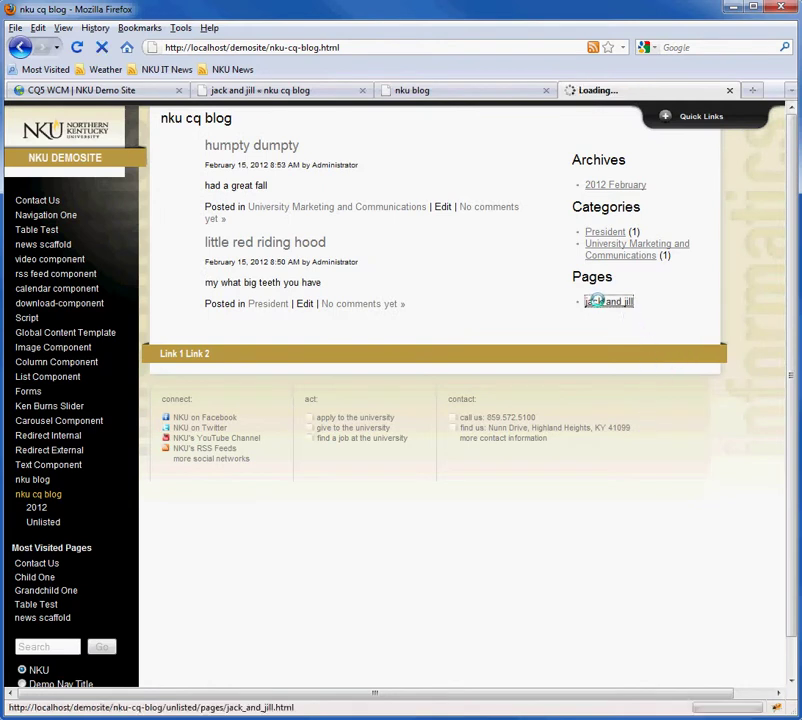